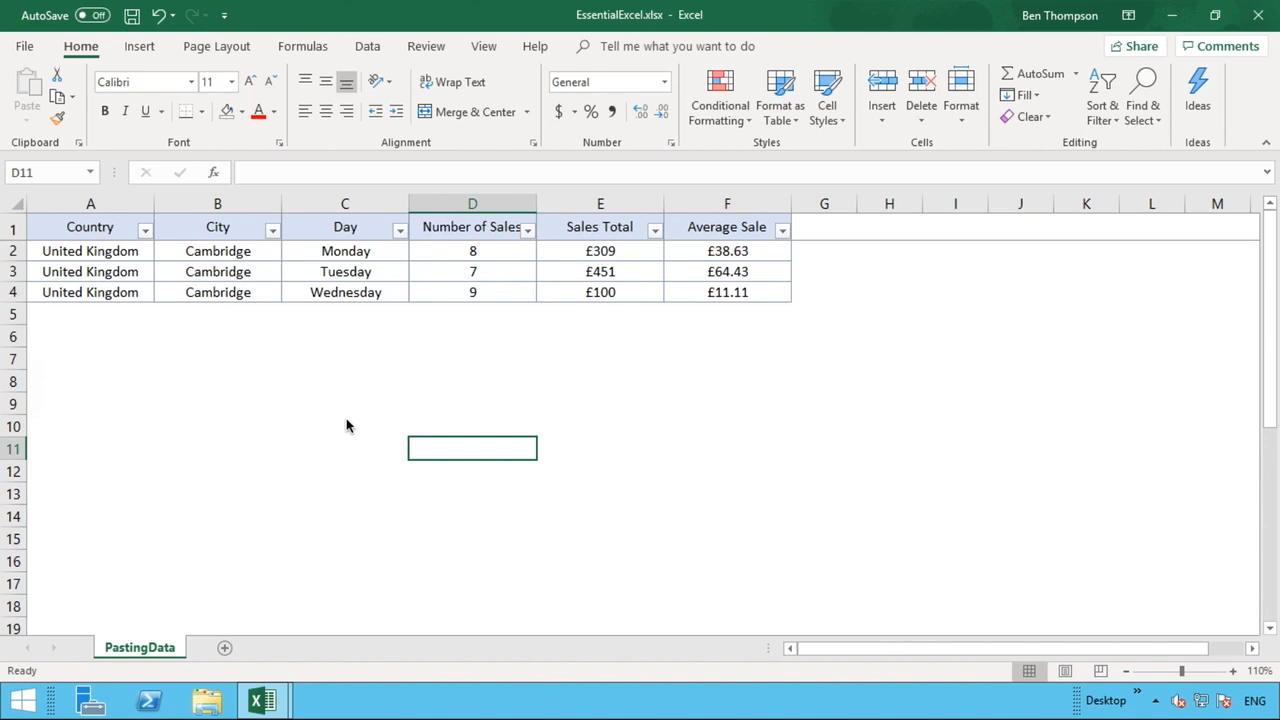
Step: Copy the sales table in A1:F4 and paste it with its formatting at A8
{"action": "left_click", "coordinate": [117, 234]}
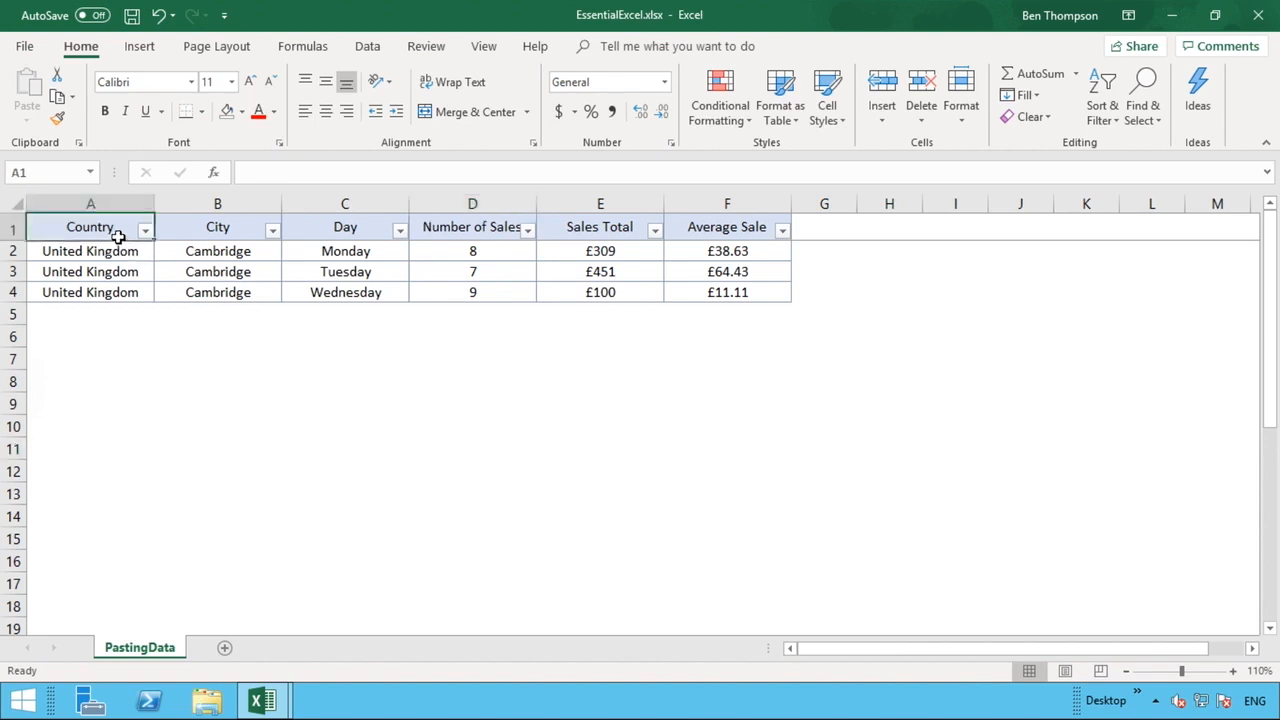
{"action": "left_click", "coordinate": [727, 293], "text": "shift"}
{"action": "right_click", "coordinate": [727, 293]}
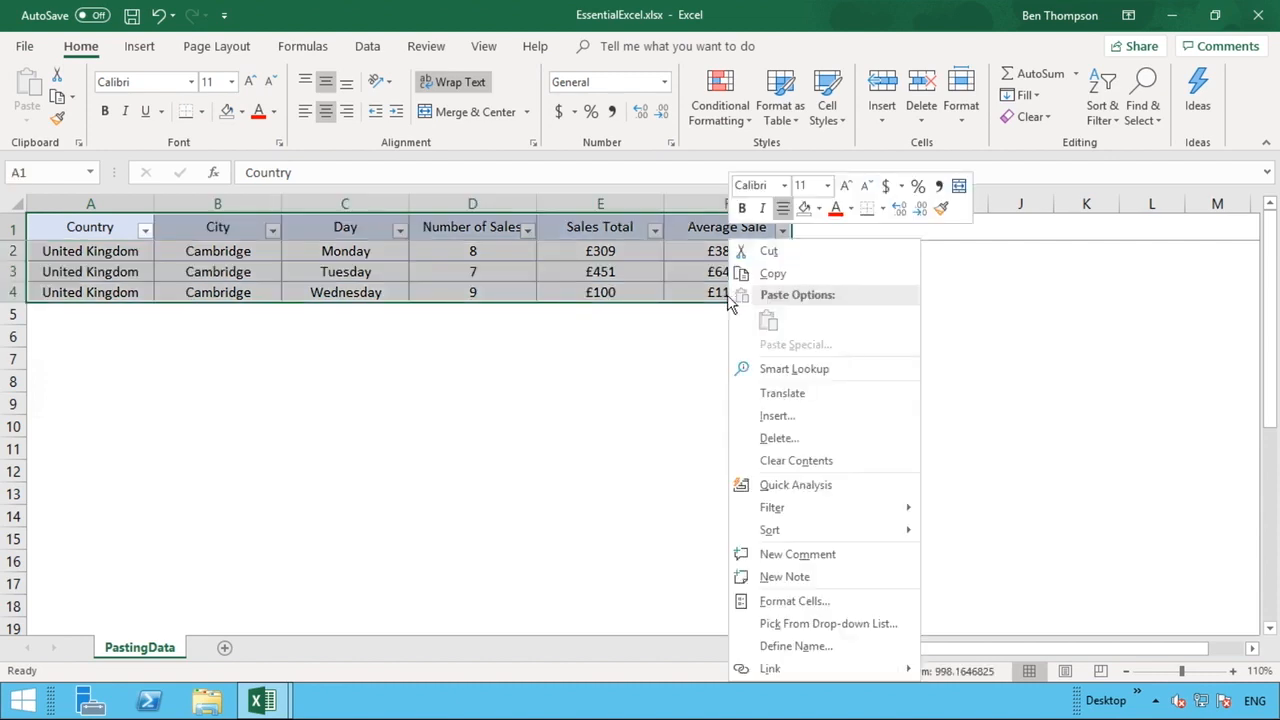
{"action": "left_click", "coordinate": [750, 277]}
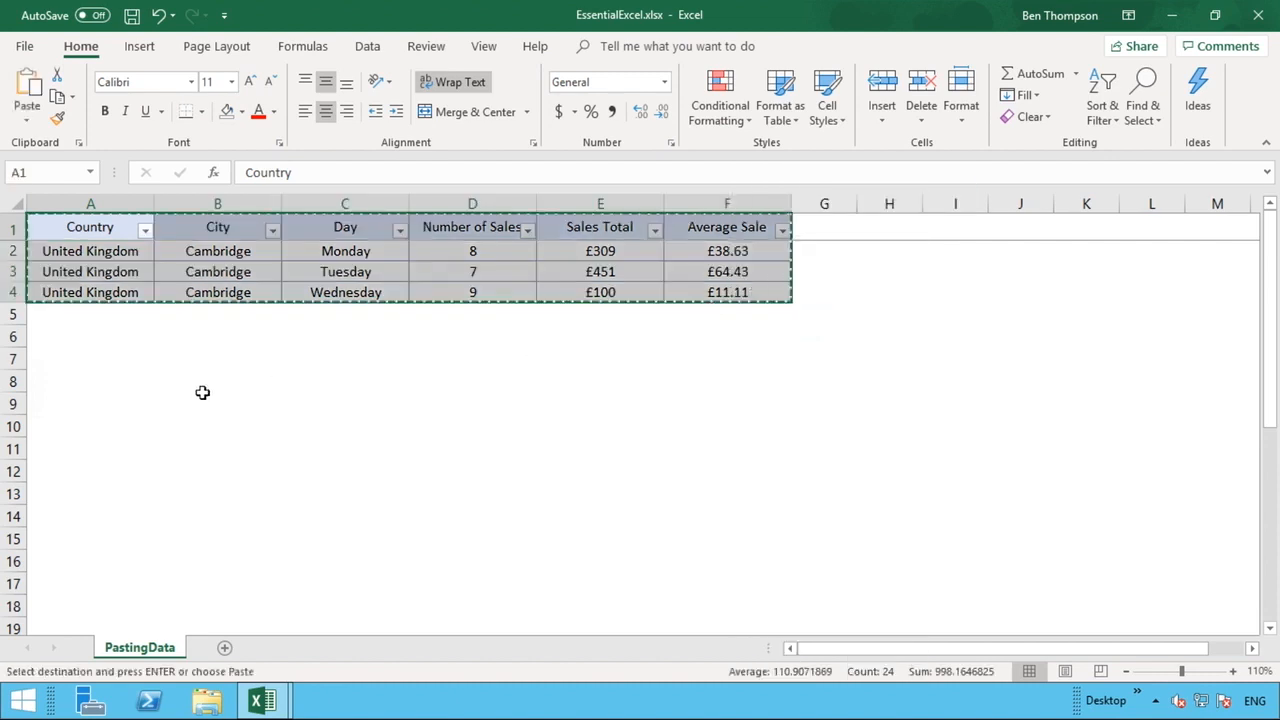
{"action": "left_click", "coordinate": [74, 381]}
{"action": "right_click", "coordinate": [79, 384]}
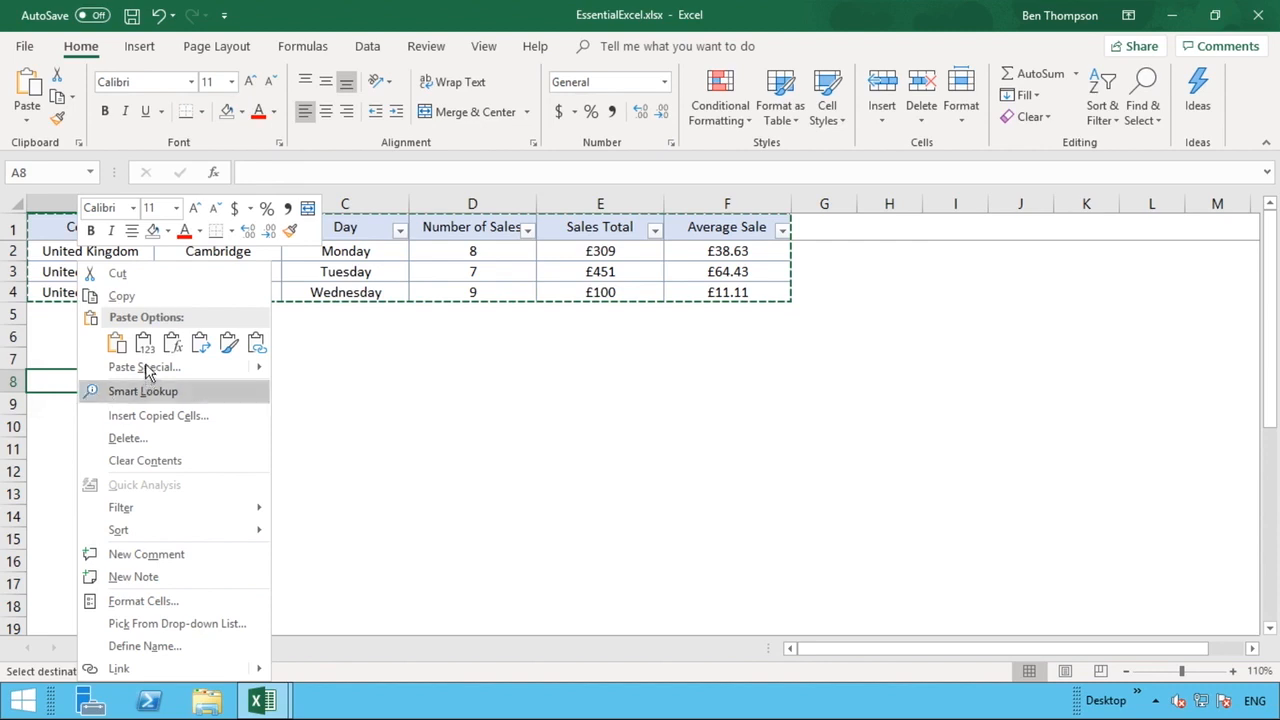
{"action": "left_click", "coordinate": [116, 343]}
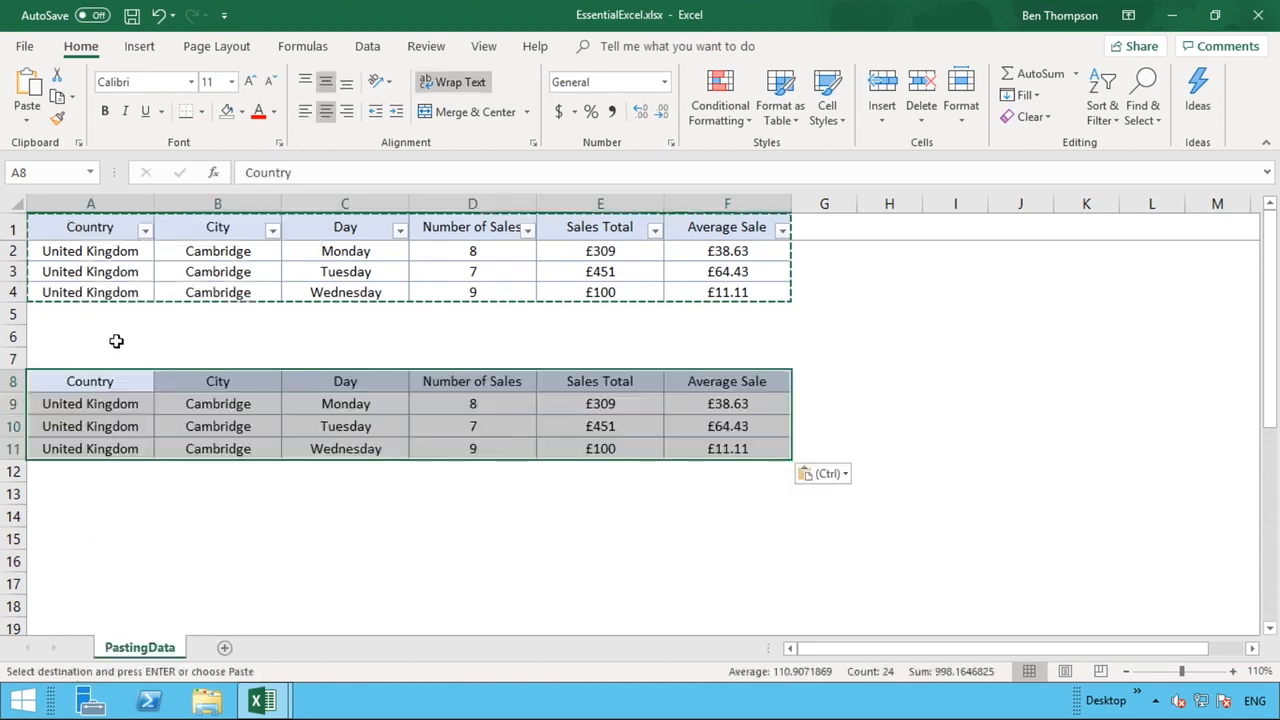
{"action": "right_click", "coordinate": [70, 386]}
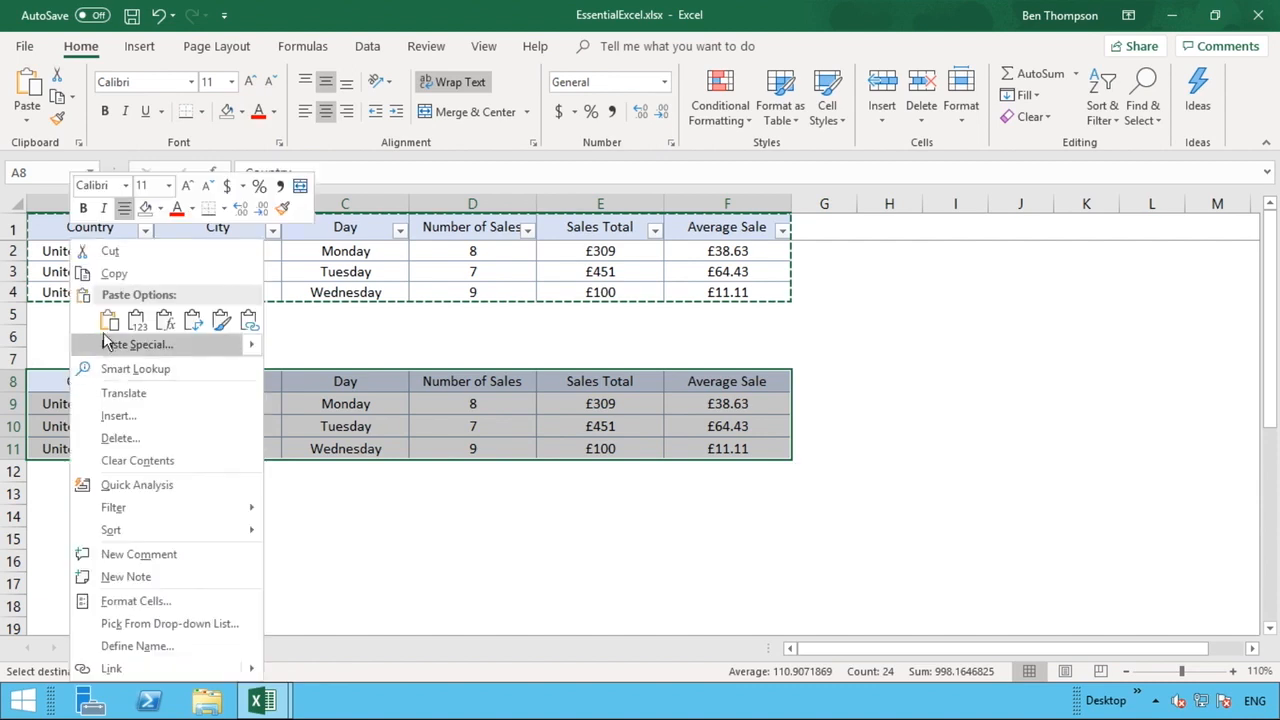
{"action": "left_click", "coordinate": [383, 549]}
{"action": "left_click", "coordinate": [458, 473]}
{"action": "key", "text": "Escape"}
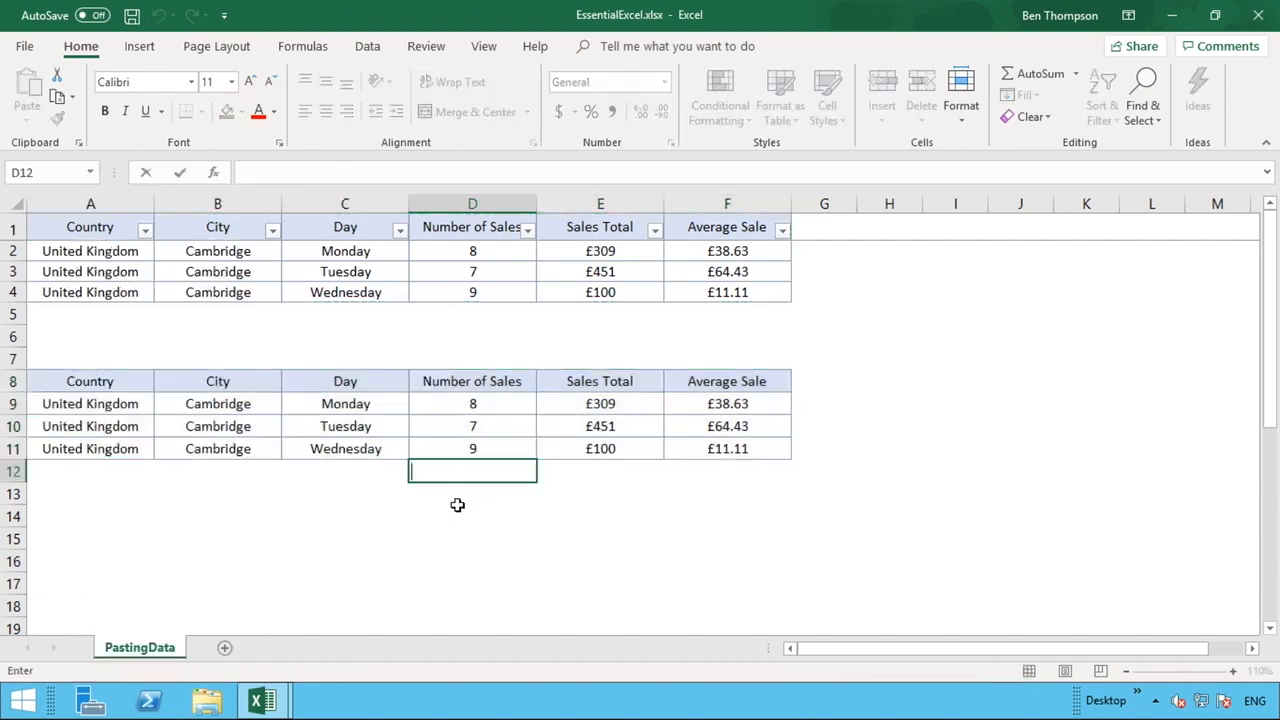
{"action": "left_click", "coordinate": [458, 500]}
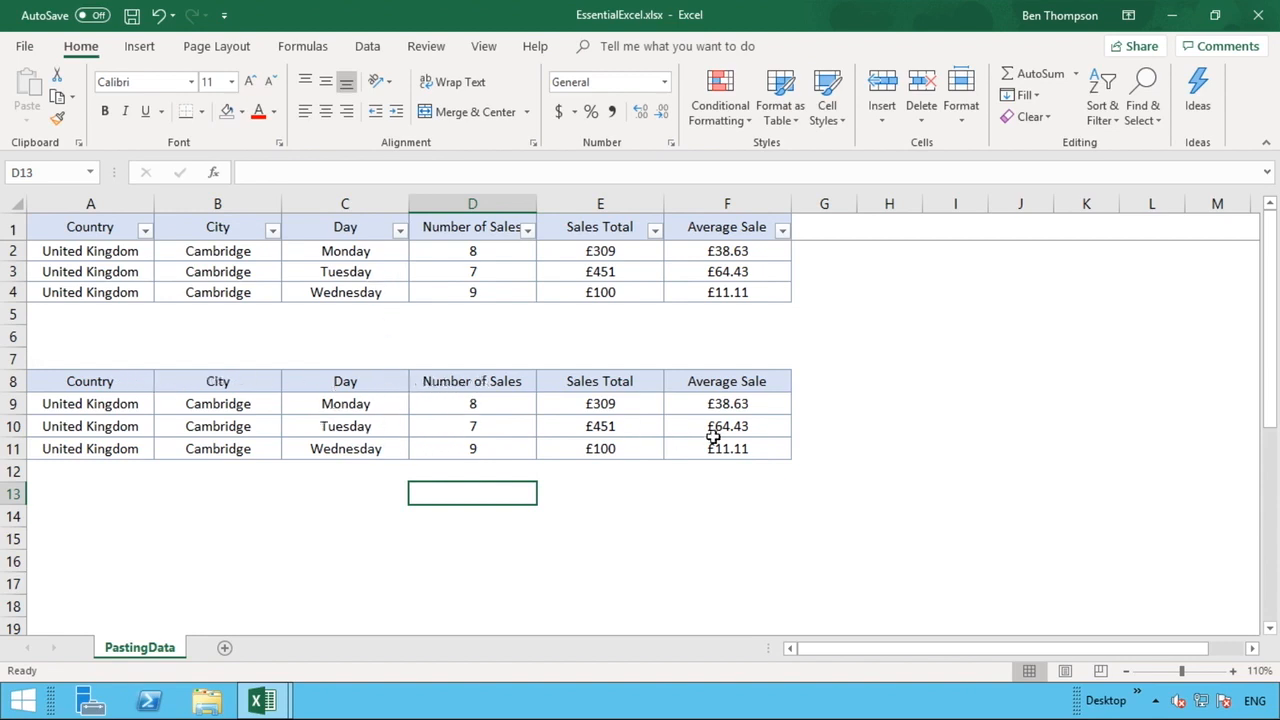
Step: Fill the pasted data rows A9:F11 with light grey
{"action": "left_click", "coordinate": [752, 424]}
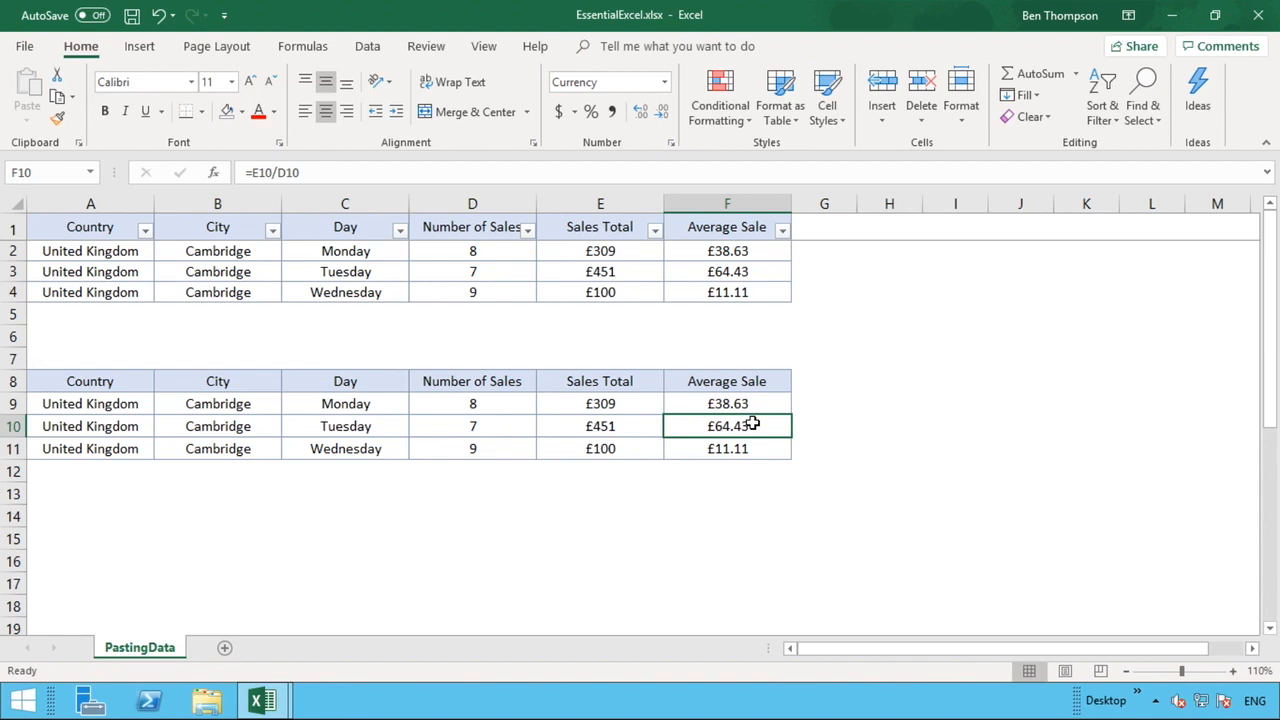
{"action": "left_click_drag", "start_coordinate": [724, 450], "coordinate": [86, 404]}
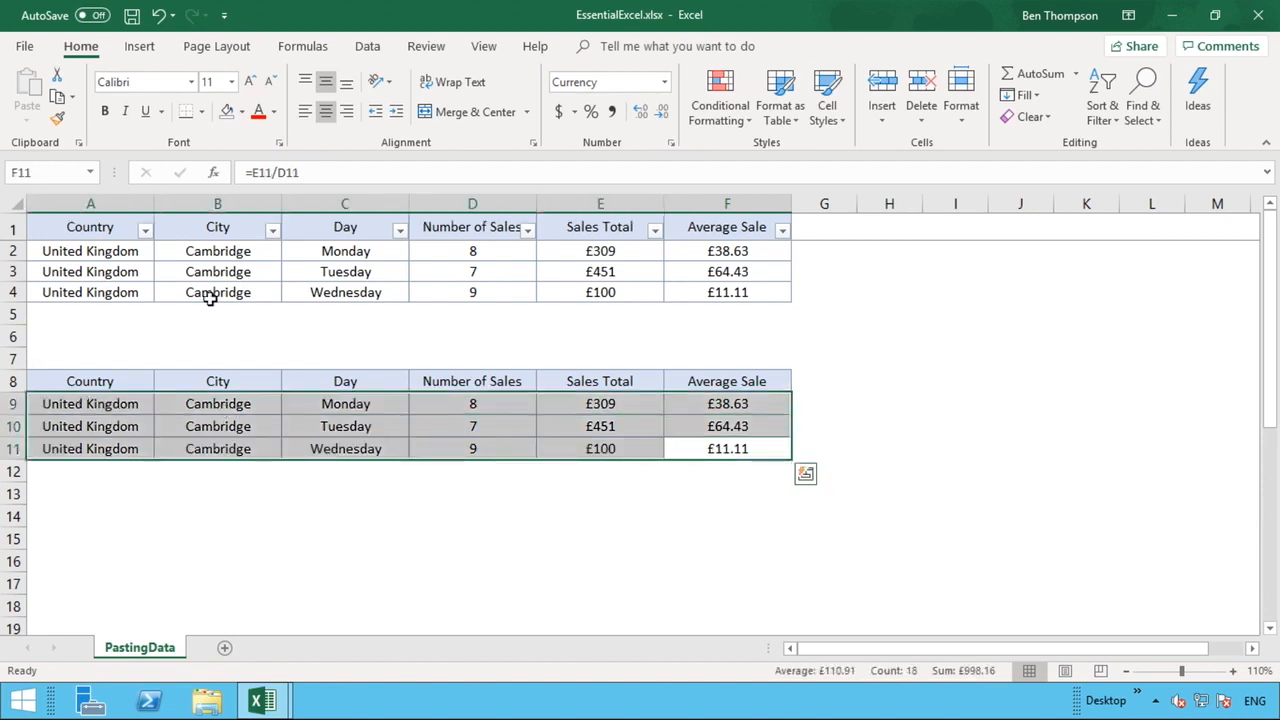
{"action": "left_click", "coordinate": [242, 112]}
{"action": "left_click", "coordinate": [227, 198]}
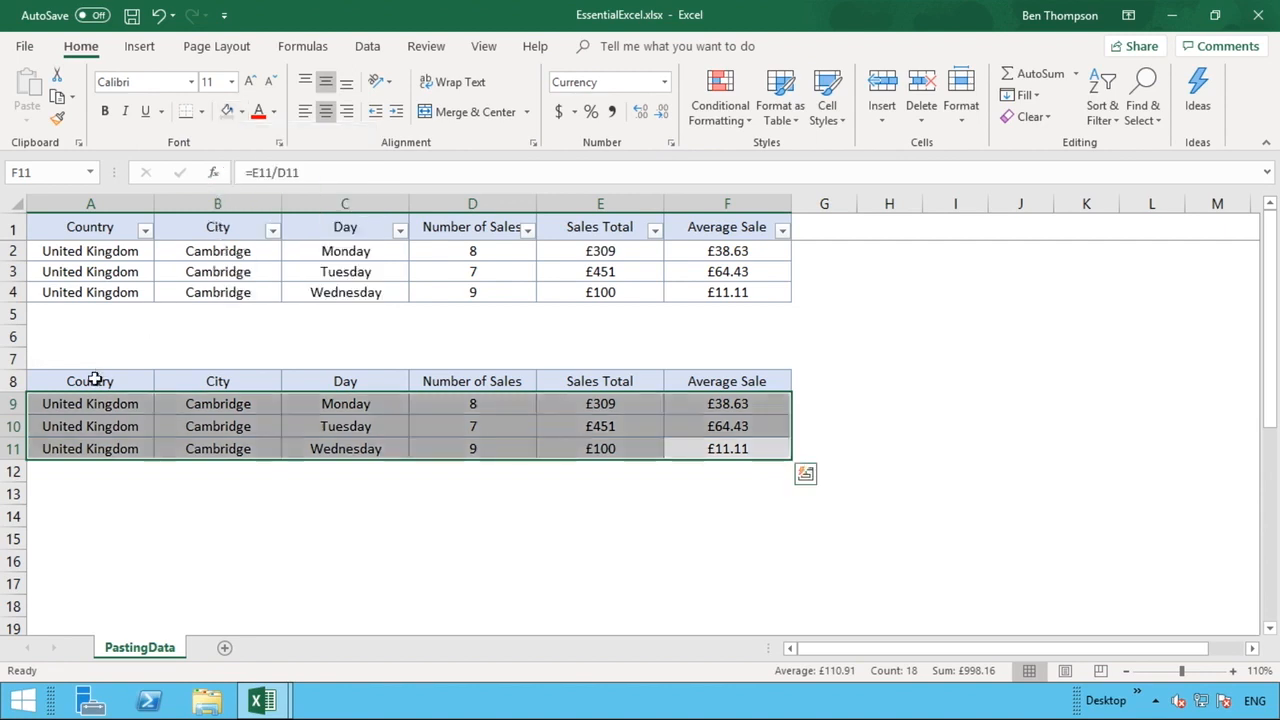
Step: Give the pasted table's header row A8:F8 a blue fill and white text
{"action": "left_click_drag", "start_coordinate": [90, 381], "coordinate": [680, 380]}
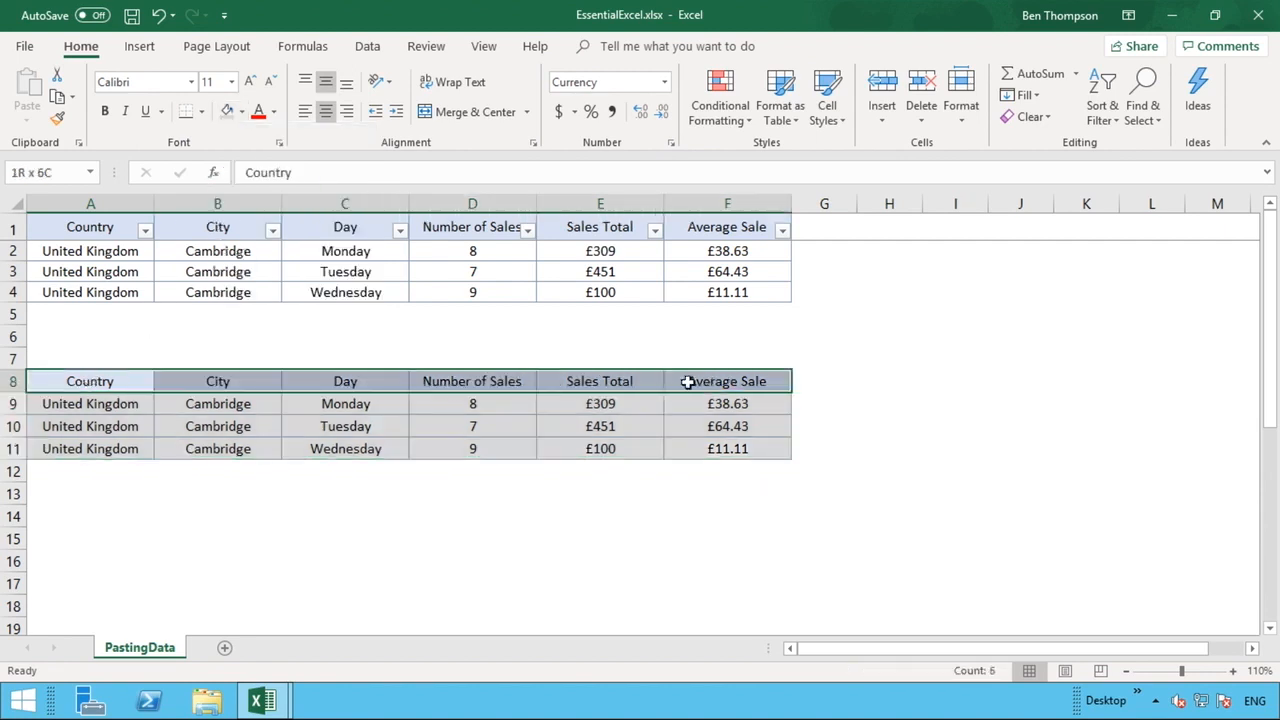
{"action": "left_click", "coordinate": [242, 112]}
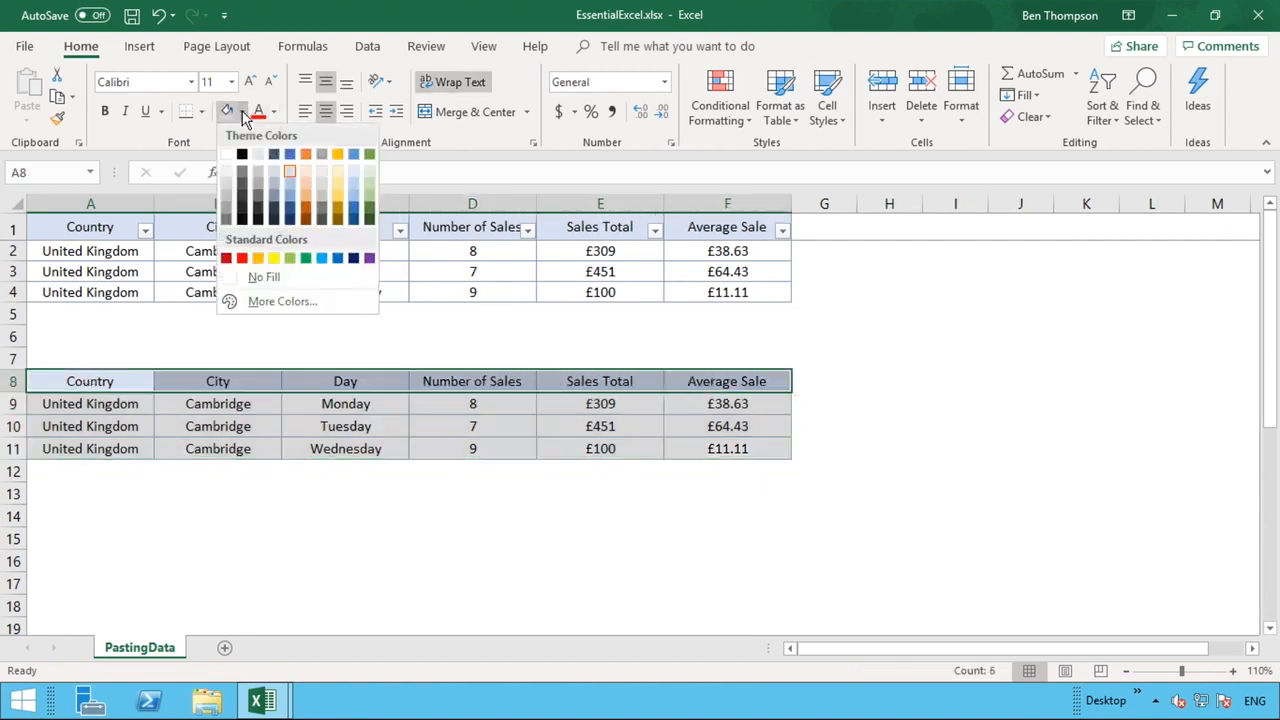
{"action": "left_click", "coordinate": [290, 156]}
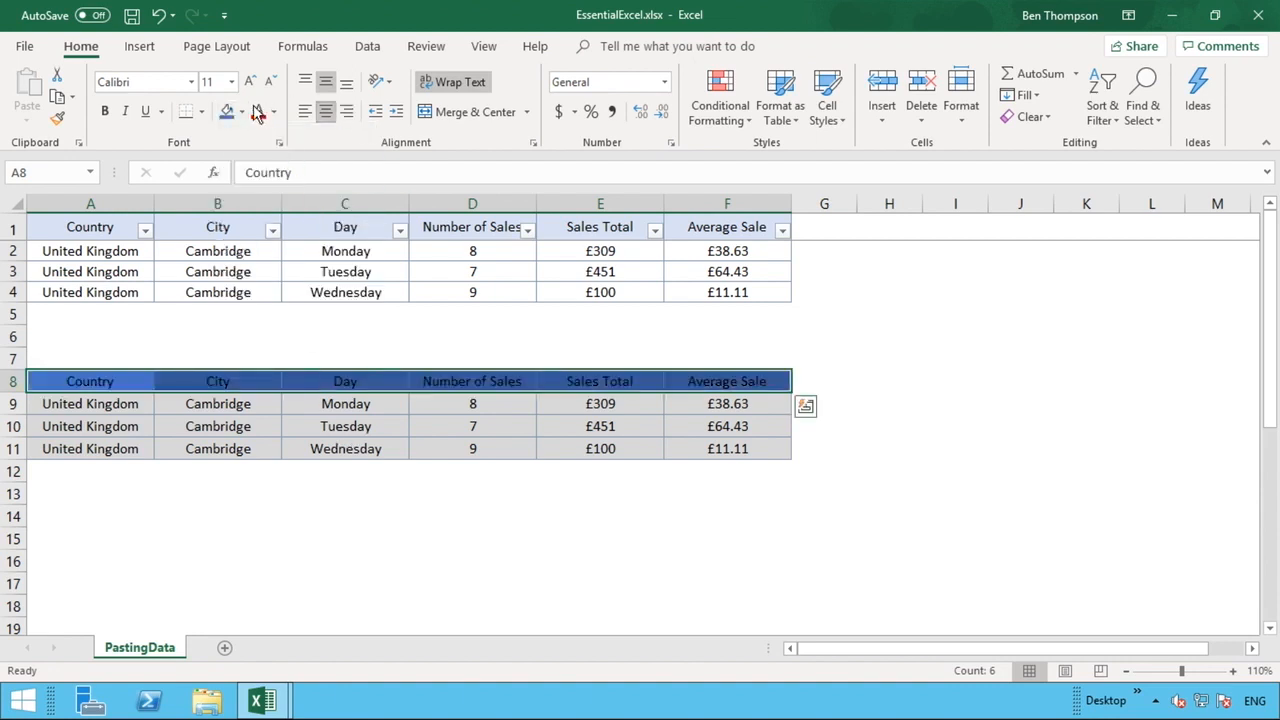
{"action": "left_click", "coordinate": [274, 114]}
{"action": "left_click", "coordinate": [258, 177]}
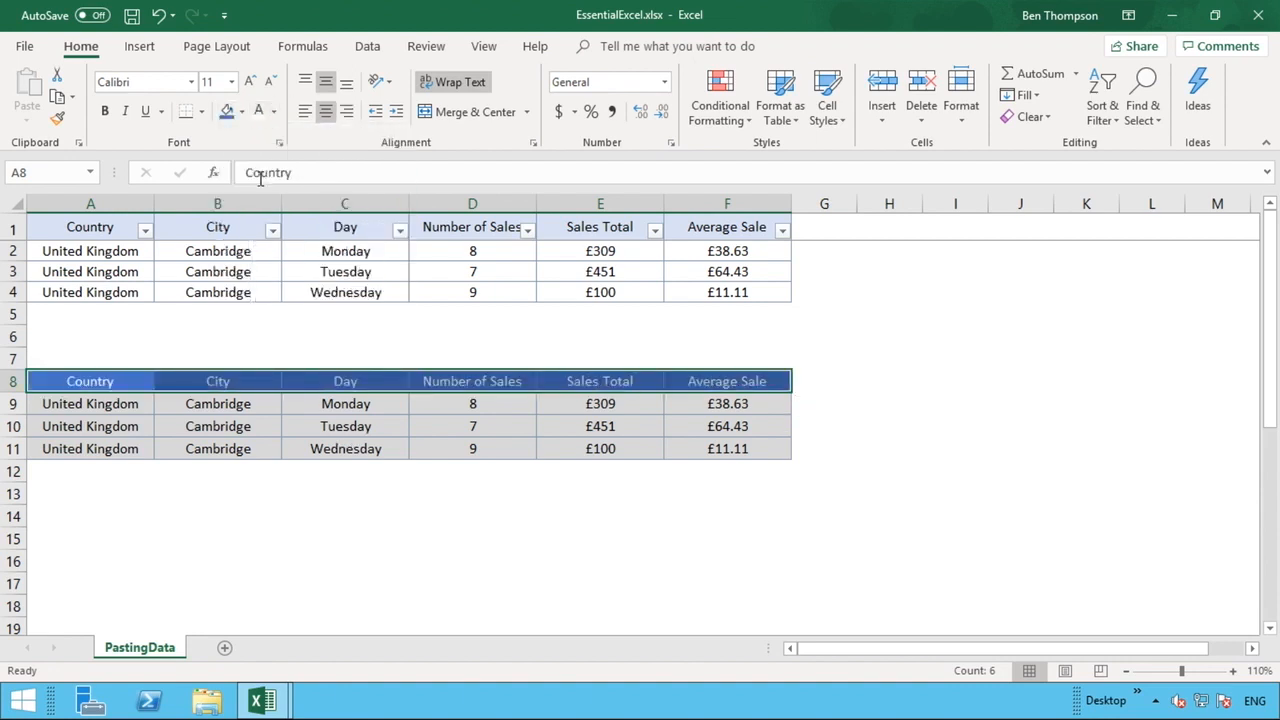
{"action": "left_click", "coordinate": [335, 569]}
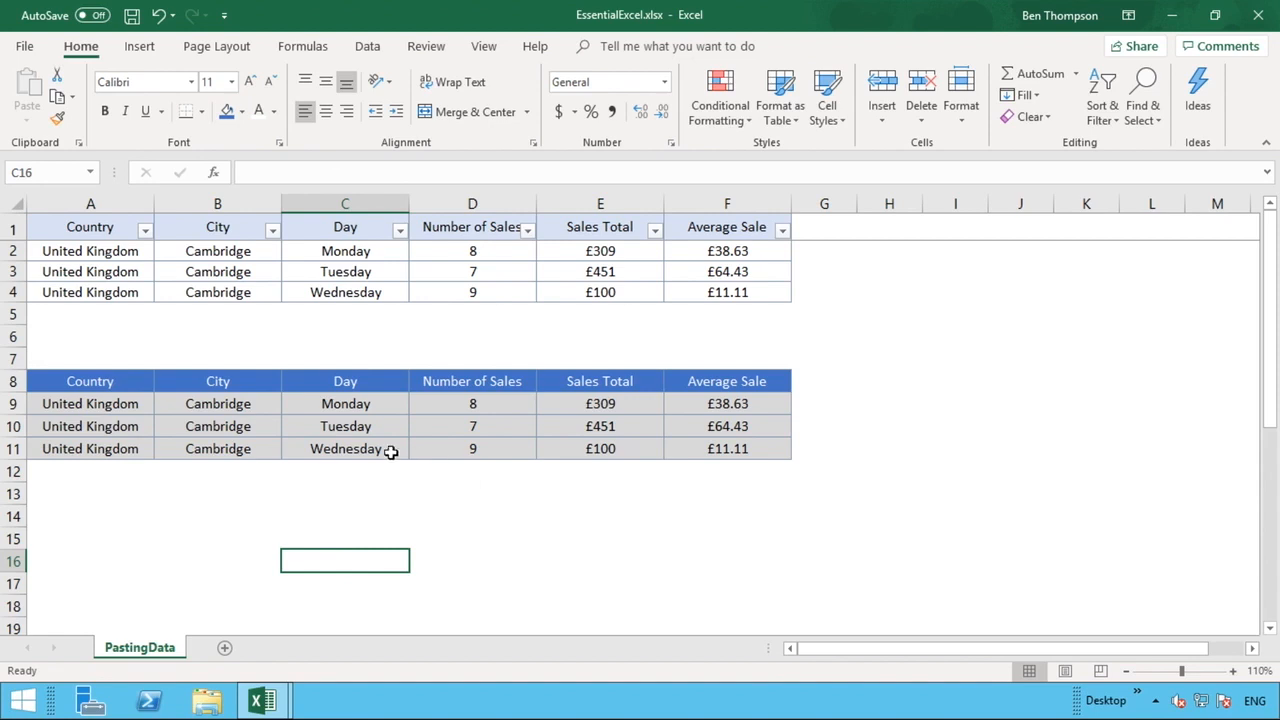
Step: Highlight the Tuesday row A10:F10 of the pasted table with a yellow fill
{"action": "left_click_drag", "start_coordinate": [103, 426], "coordinate": [704, 422]}
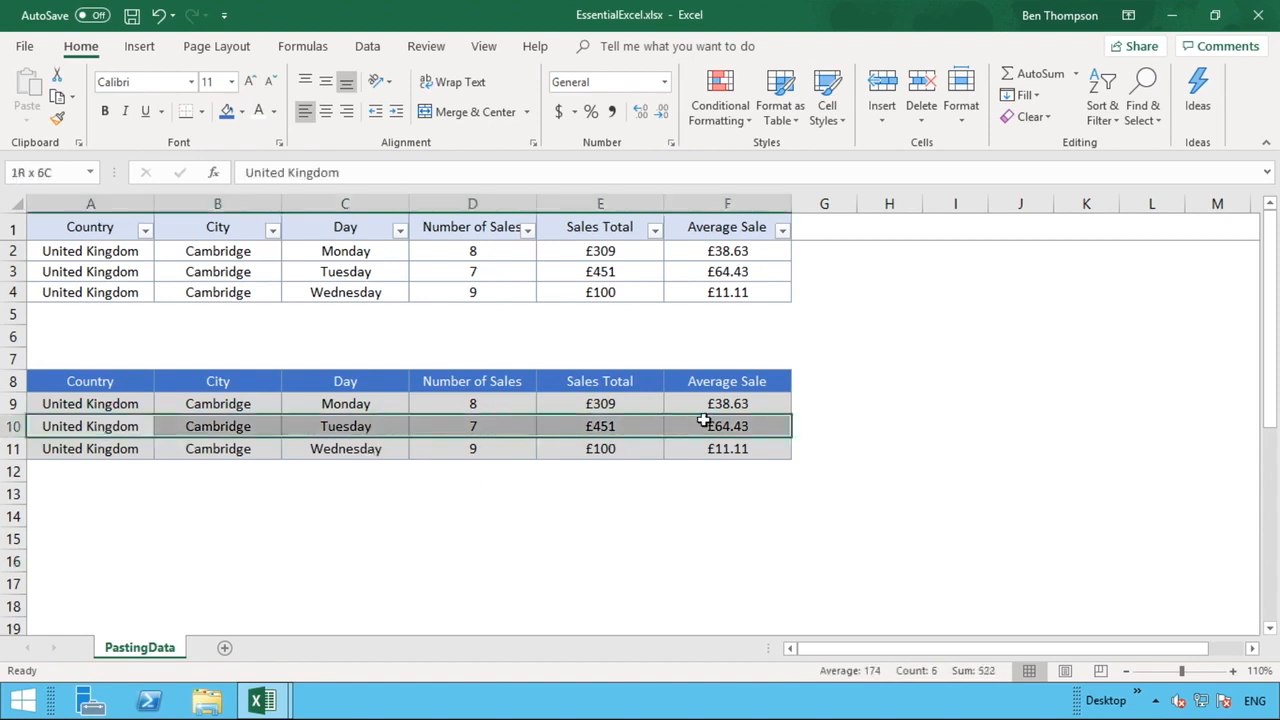
{"action": "left_click", "coordinate": [242, 113]}
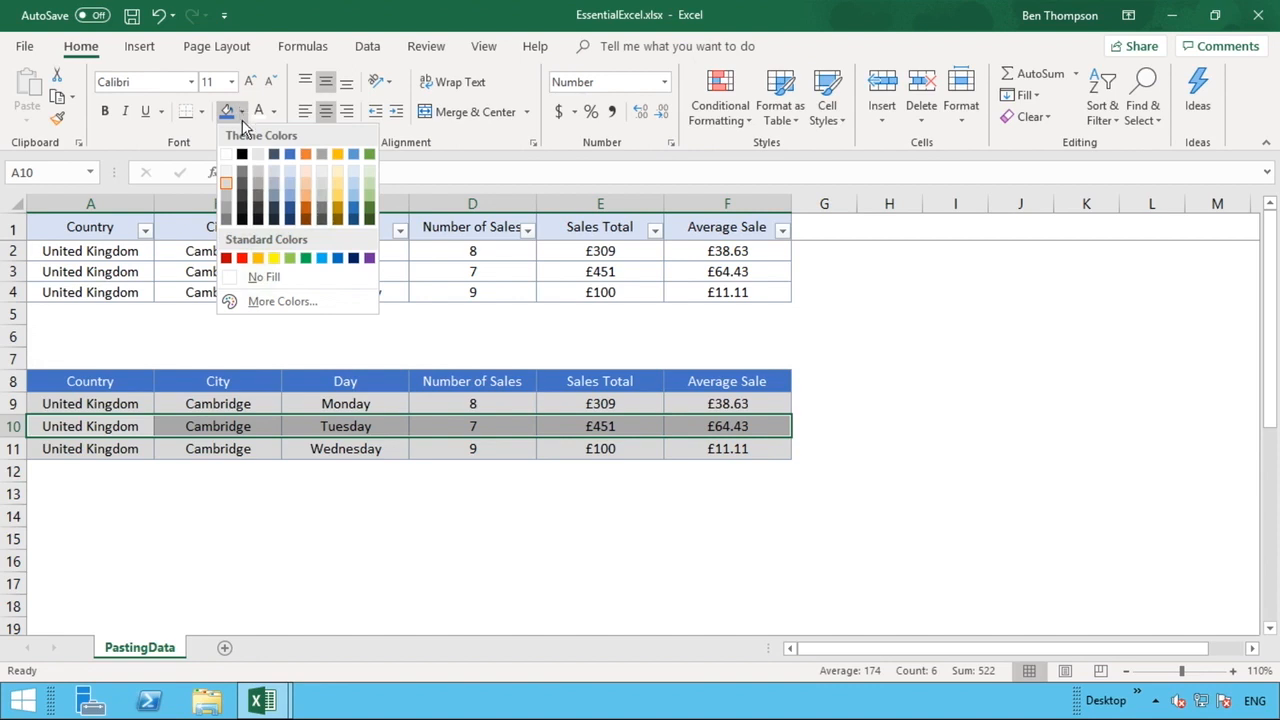
{"action": "left_click", "coordinate": [272, 260]}
{"action": "left_click", "coordinate": [325, 537]}
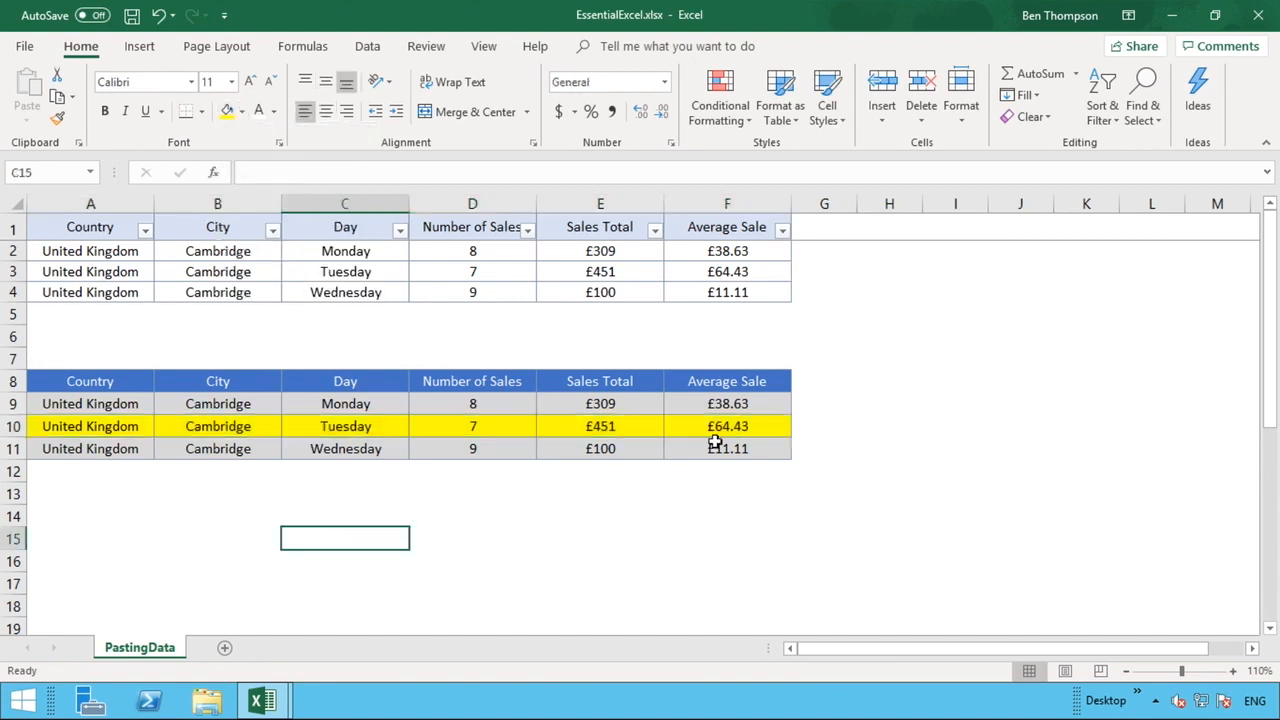
Step: Clear the contents of A8:F11 while keeping the cell formatting
{"action": "left_click_drag", "start_coordinate": [703, 451], "coordinate": [60, 386]}
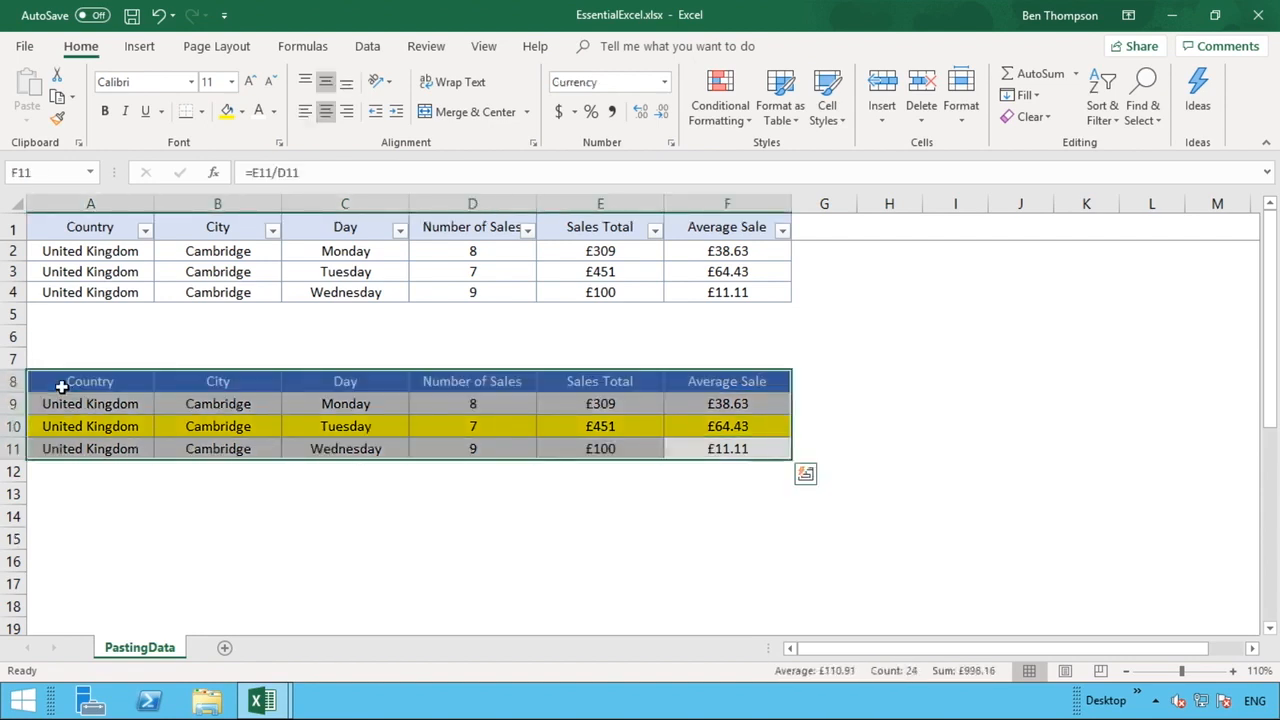
{"action": "right_click", "coordinate": [61, 390]}
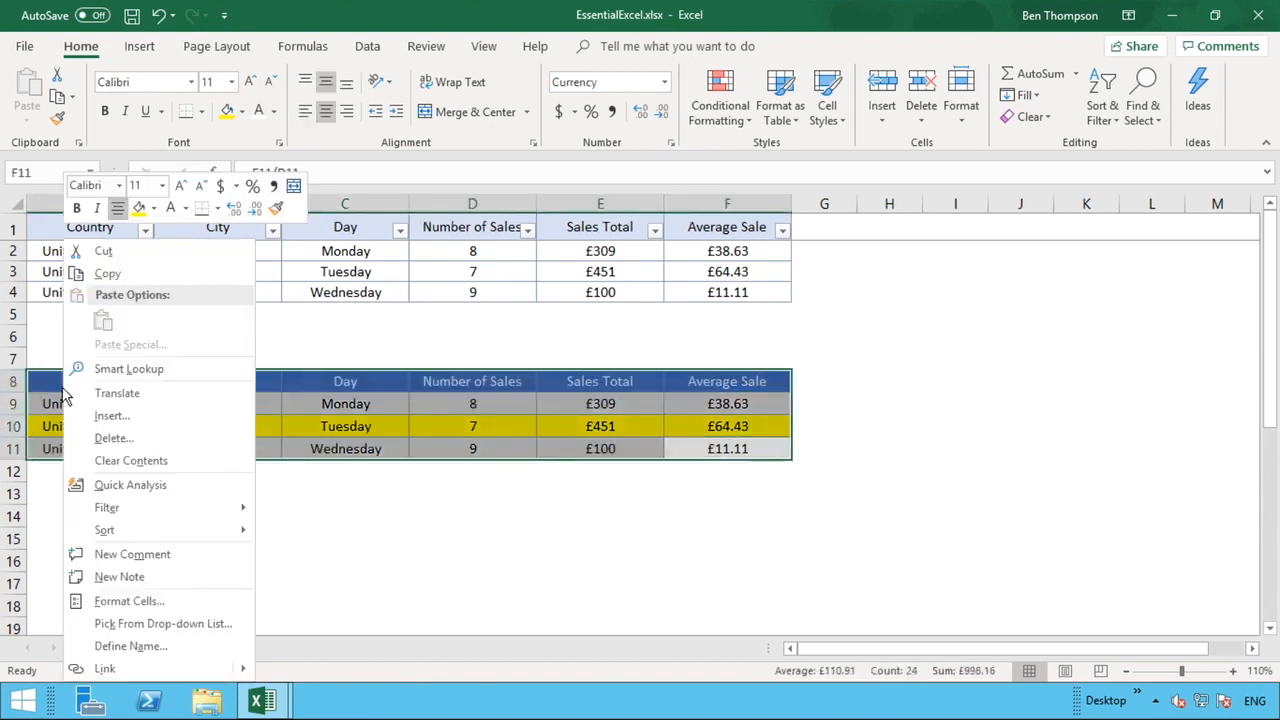
{"action": "left_click", "coordinate": [131, 460]}
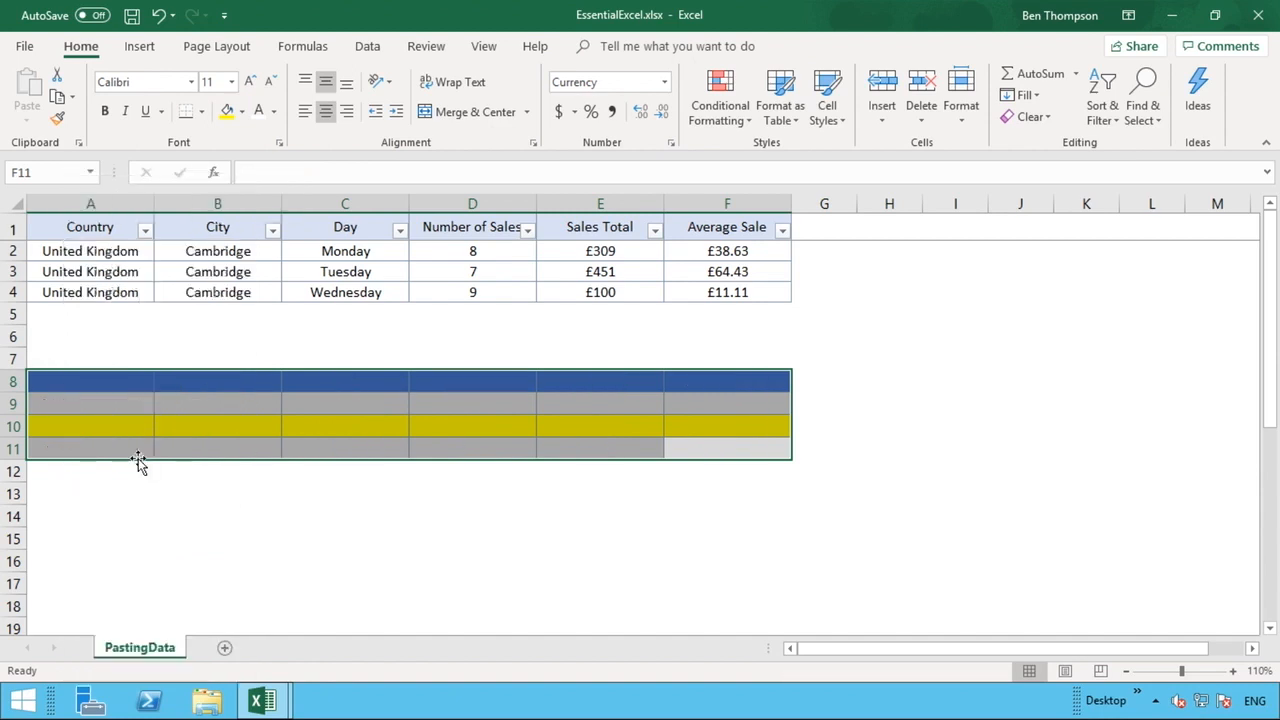
{"action": "left_click", "coordinate": [227, 511]}
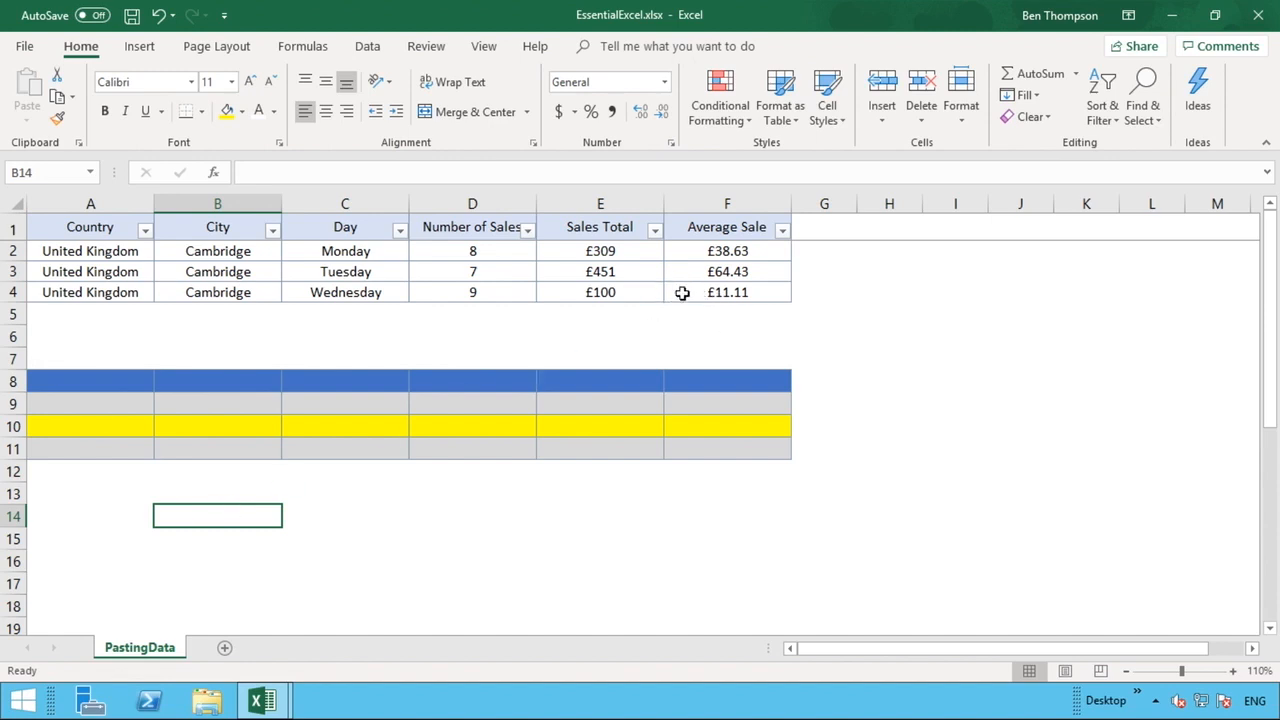
Step: Copy the original table A1:F4 and paste only its values into the formatted range at A8
{"action": "left_click_drag", "start_coordinate": [682, 292], "coordinate": [54, 231]}
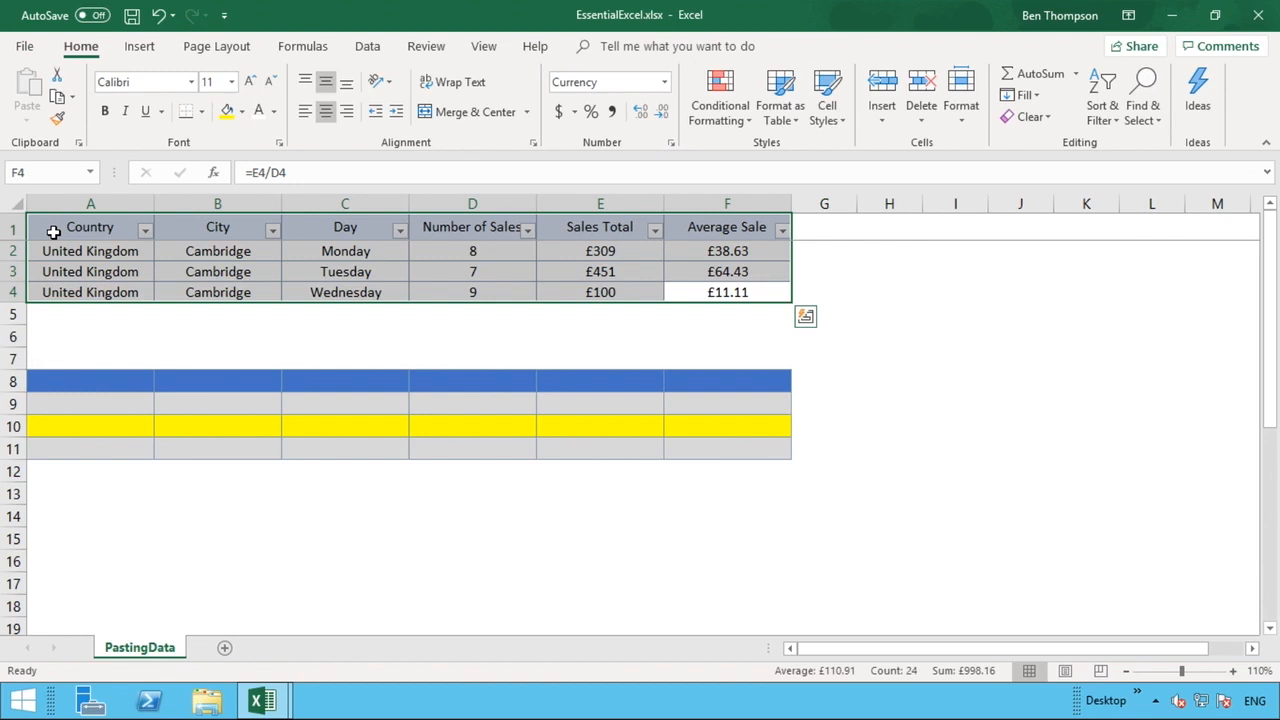
{"action": "right_click", "coordinate": [54, 231]}
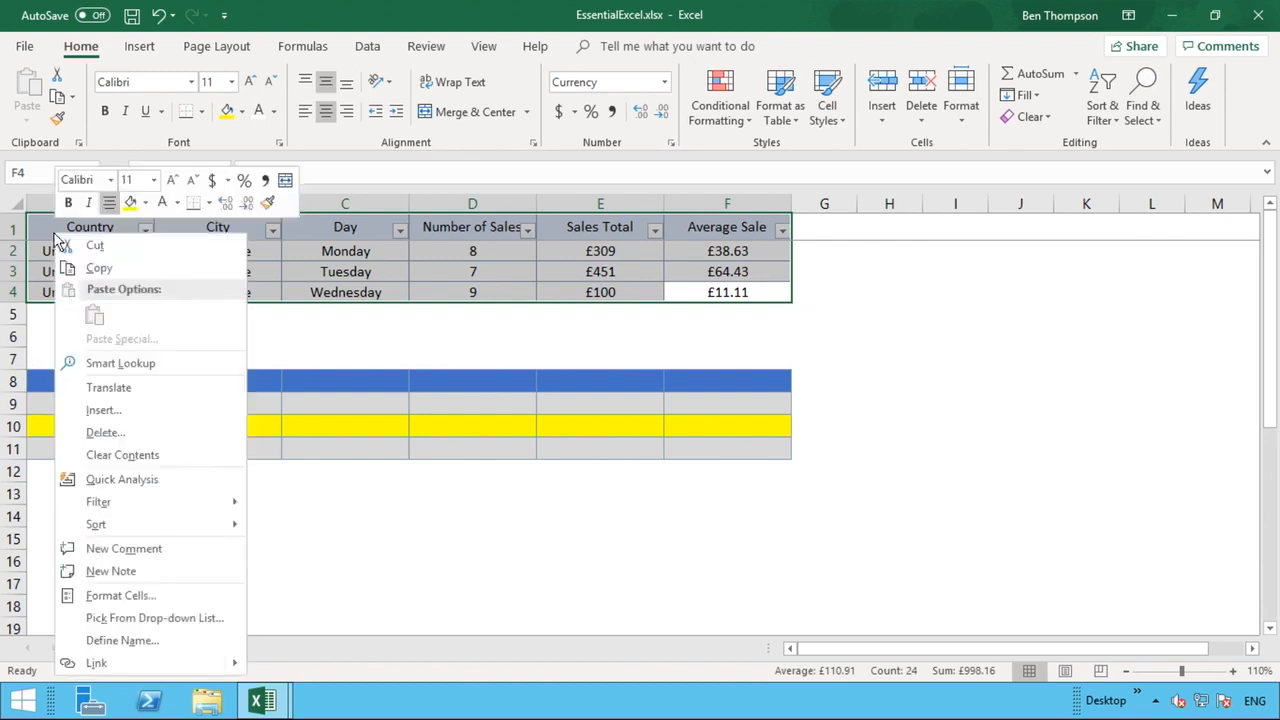
{"action": "left_click", "coordinate": [98, 268]}
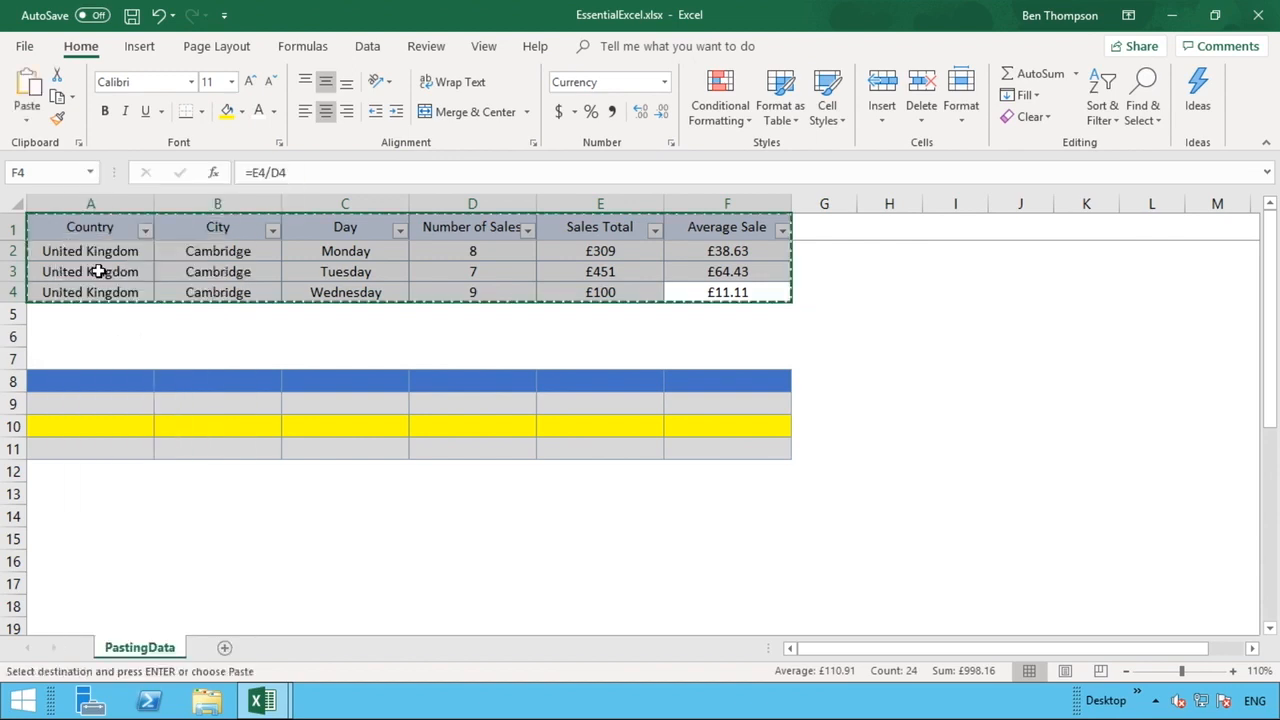
{"action": "left_click", "coordinate": [75, 380]}
{"action": "right_click", "coordinate": [76, 381]}
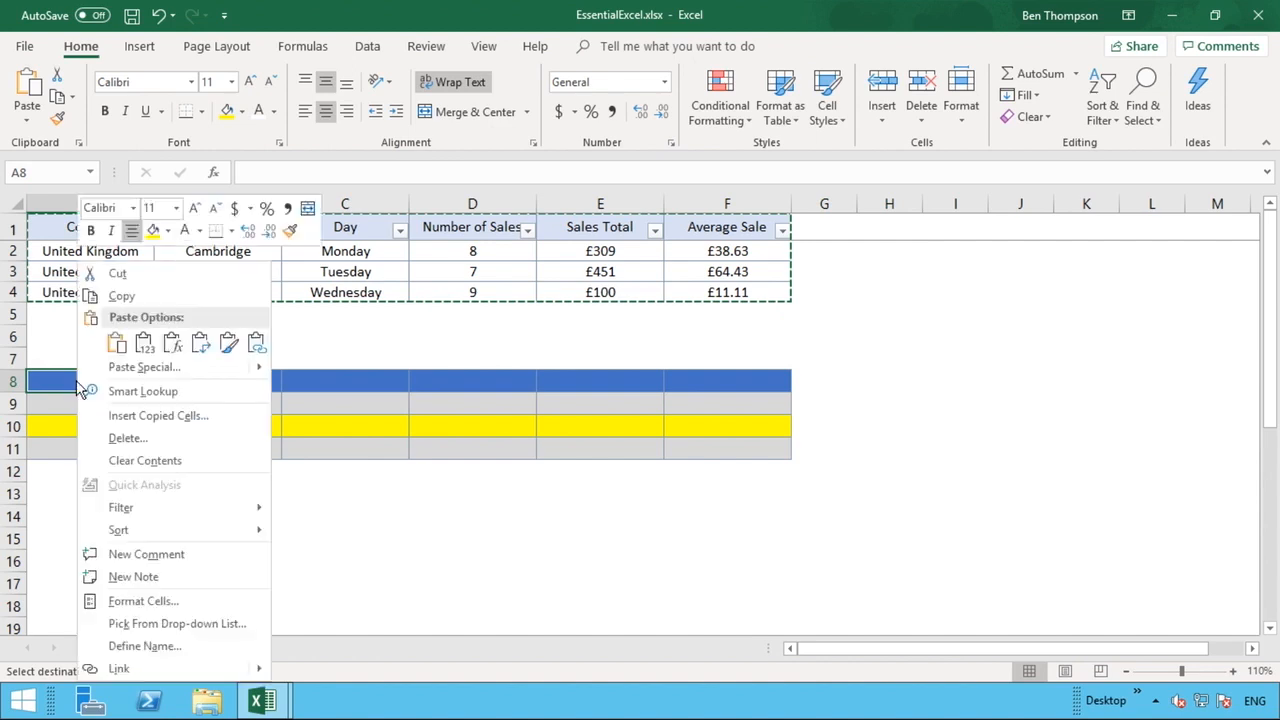
{"action": "left_click", "coordinate": [141, 347]}
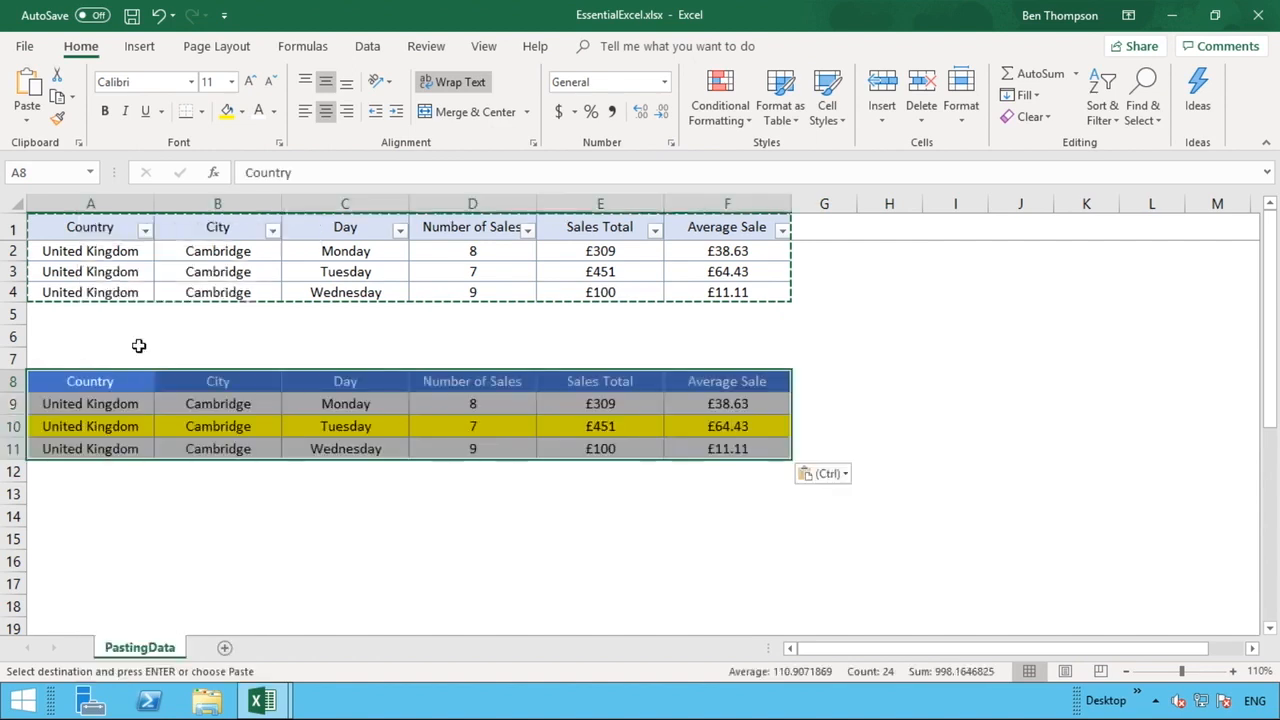
{"action": "left_click", "coordinate": [332, 510]}
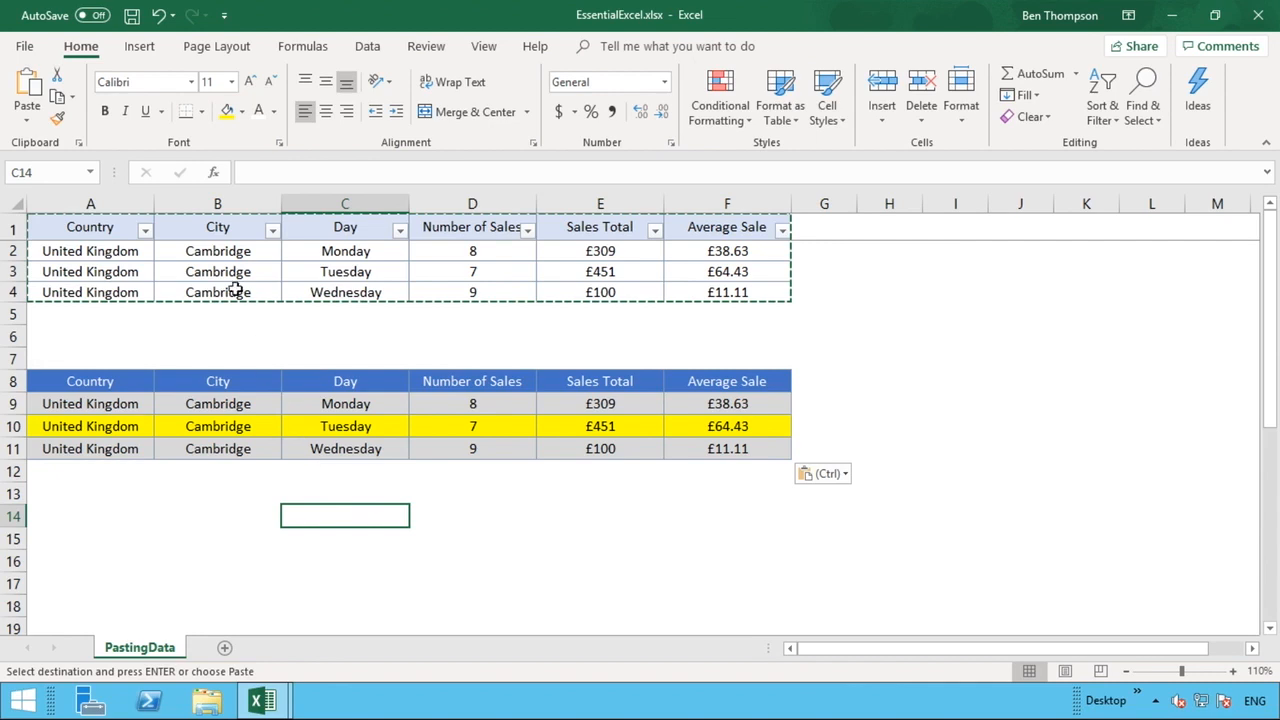
Step: Compare the contents of the pasted Average Sale cell F9 with the original cell F2
{"action": "left_click", "coordinate": [167, 381]}
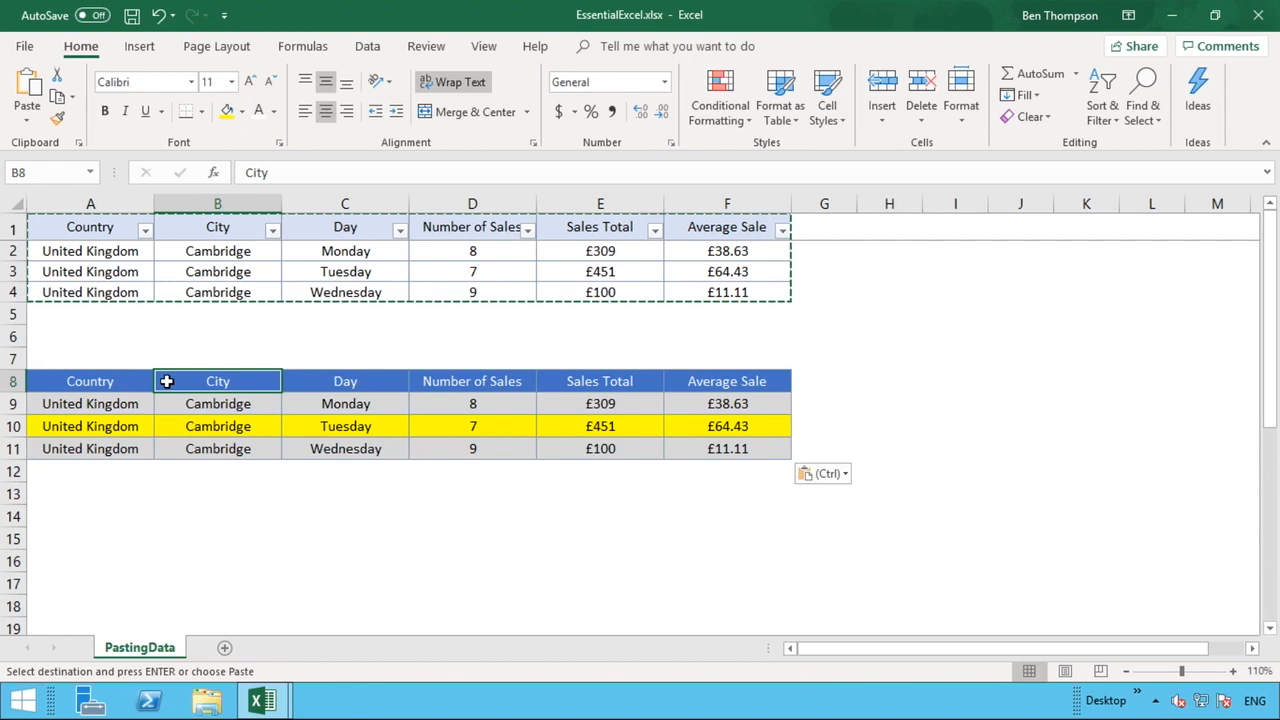
{"action": "left_click", "coordinate": [727, 405]}
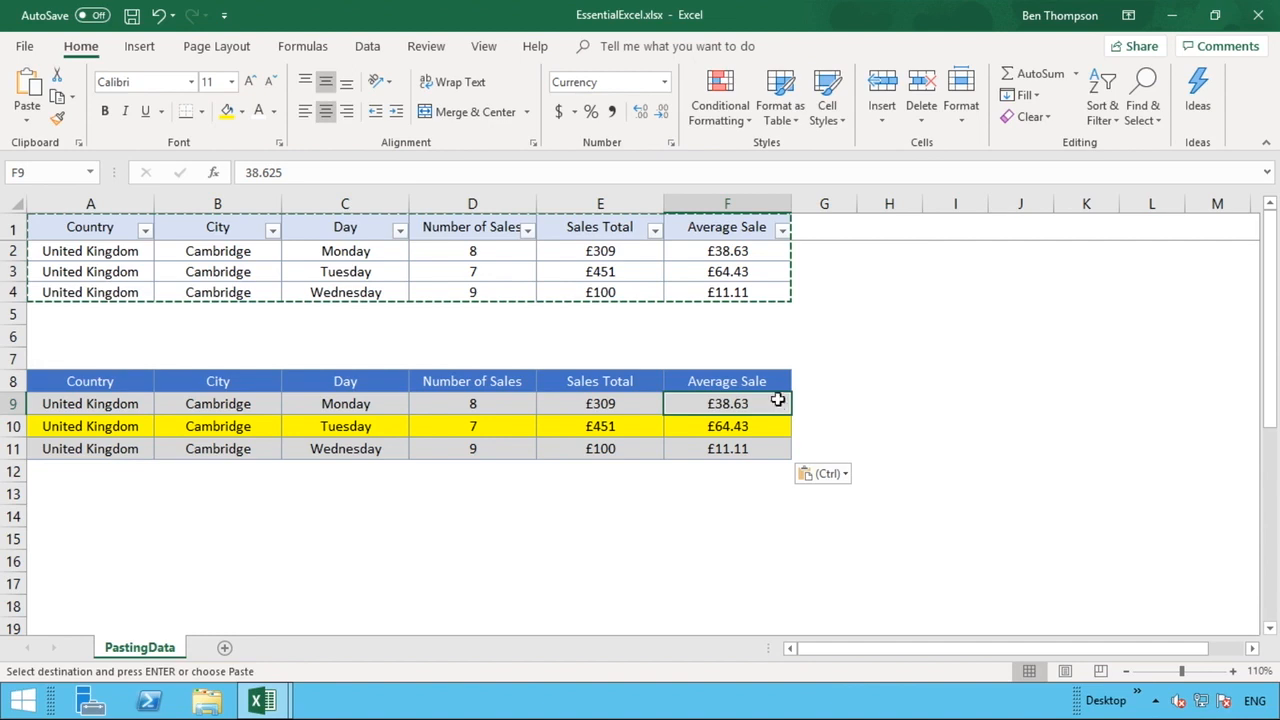
{"action": "left_click", "coordinate": [741, 251]}
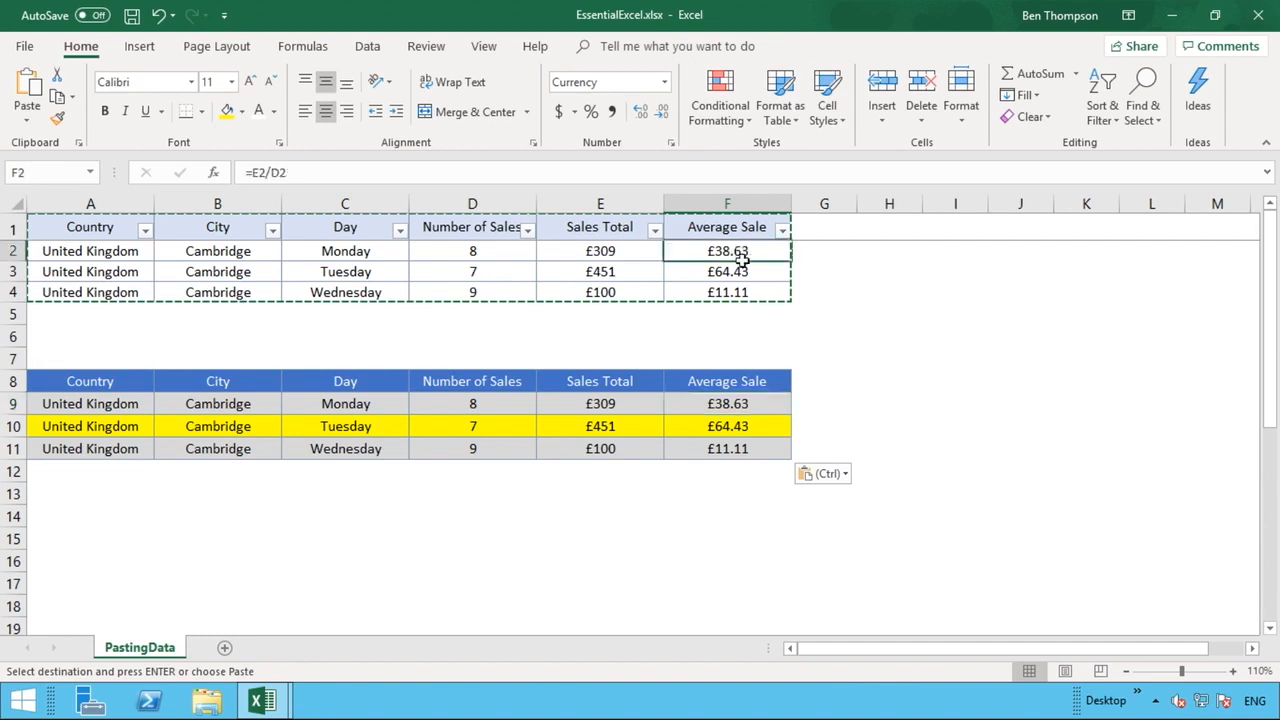
Step: Paste the copied table over the Average Sale cells starting at F2, and undo that paste
{"action": "left_click_drag", "start_coordinate": [741, 251], "coordinate": [738, 292]}
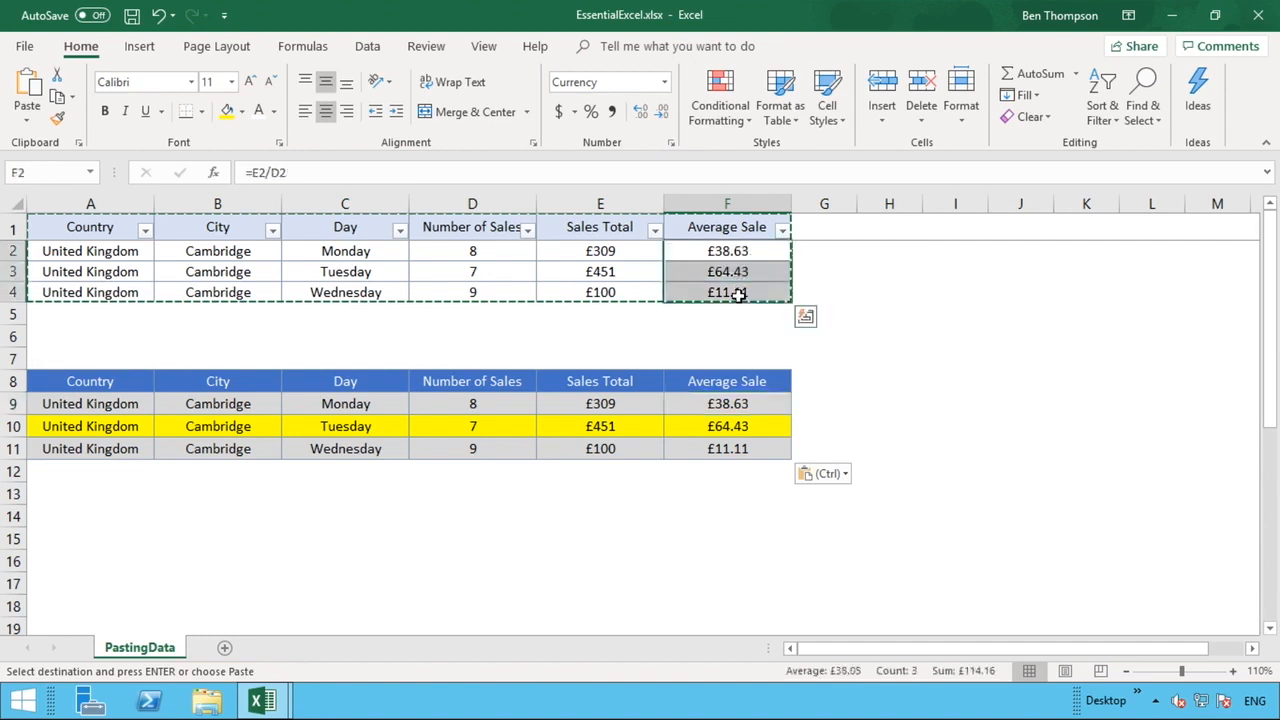
{"action": "right_click", "coordinate": [738, 292]}
{"action": "left_click", "coordinate": [775, 341]}
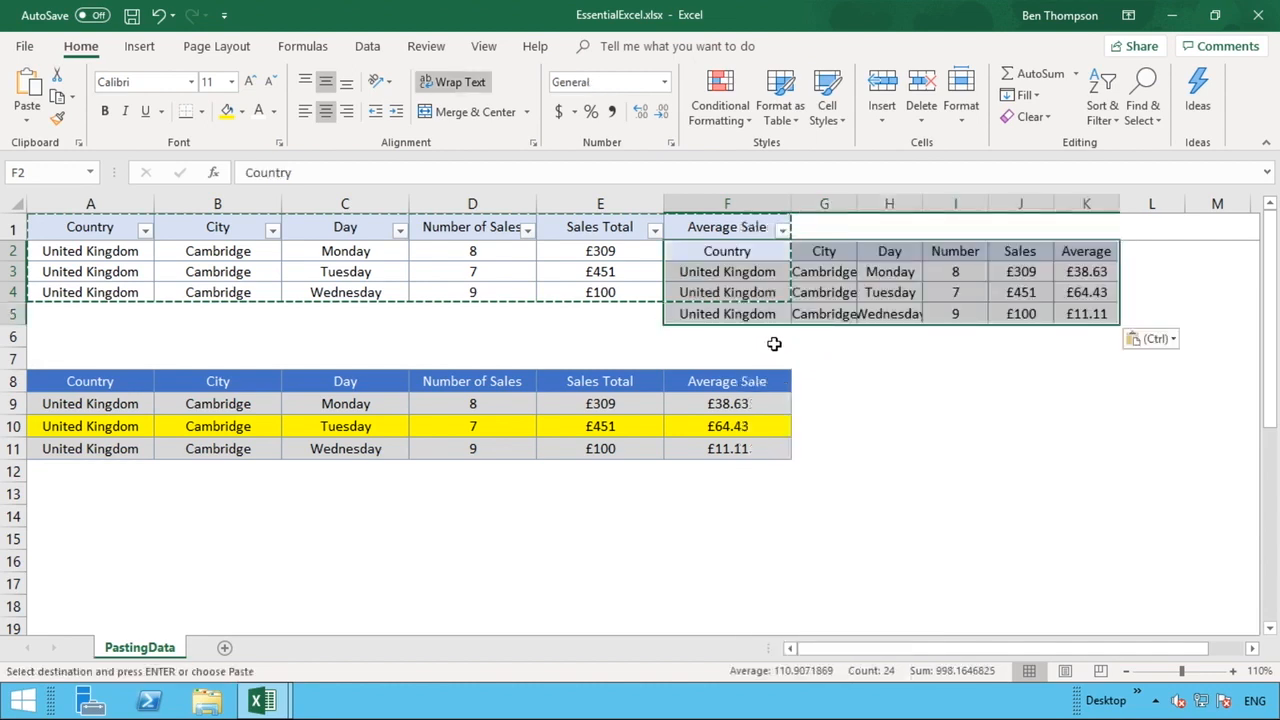
{"action": "left_click", "coordinate": [158, 15]}
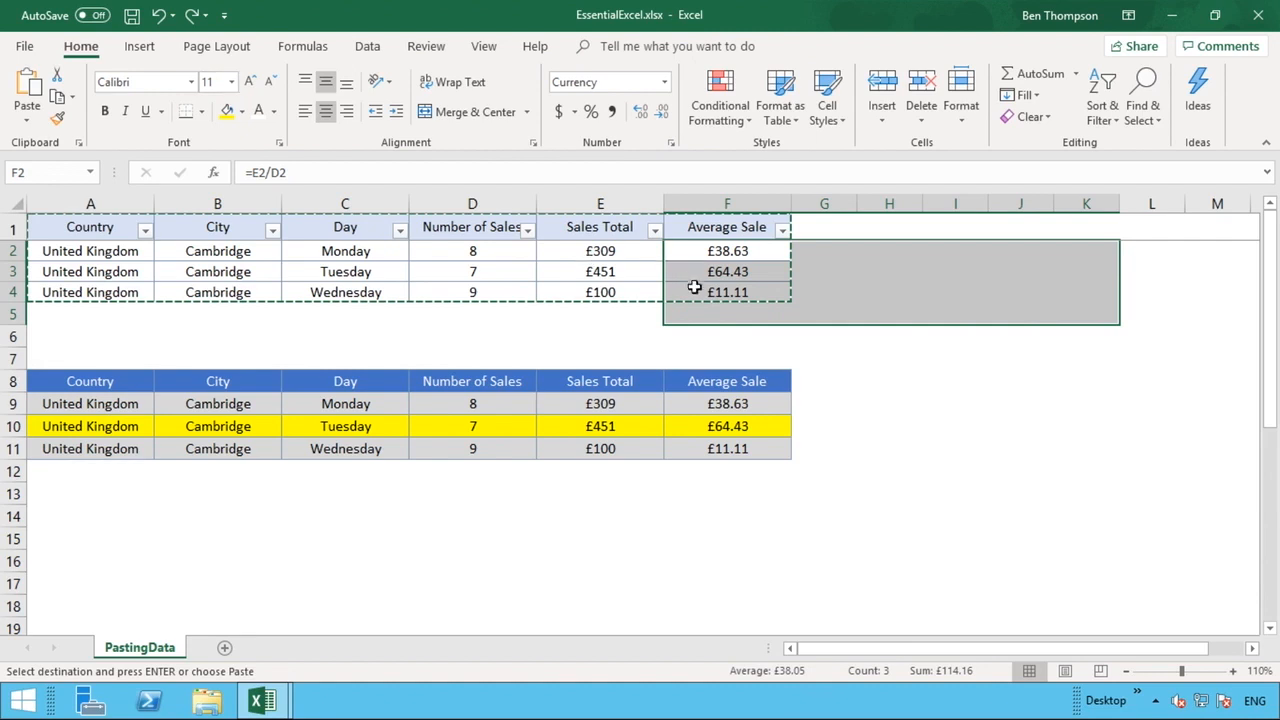
Step: Copy the original Average Sale cells F2:F4 and paste only their formulas into F9:F11
{"action": "left_click_drag", "start_coordinate": [694, 292], "coordinate": [692, 255]}
{"action": "right_click", "coordinate": [692, 255]}
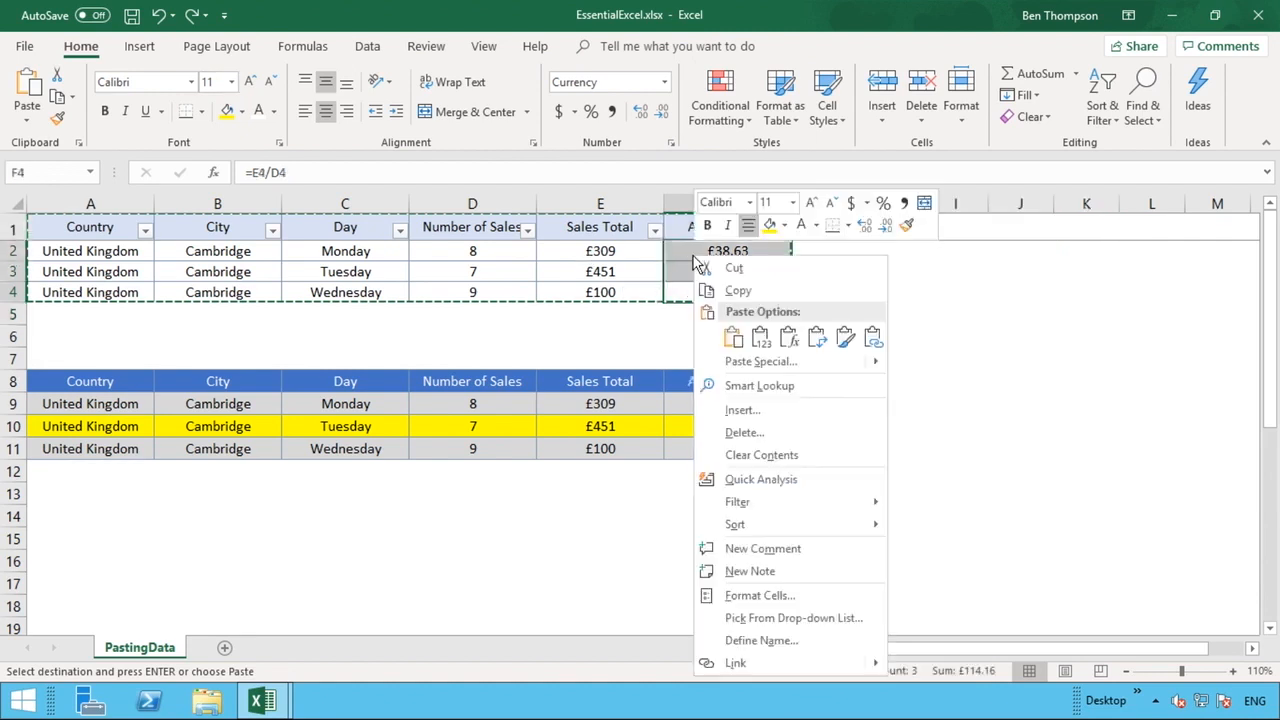
{"action": "left_click", "coordinate": [709, 289]}
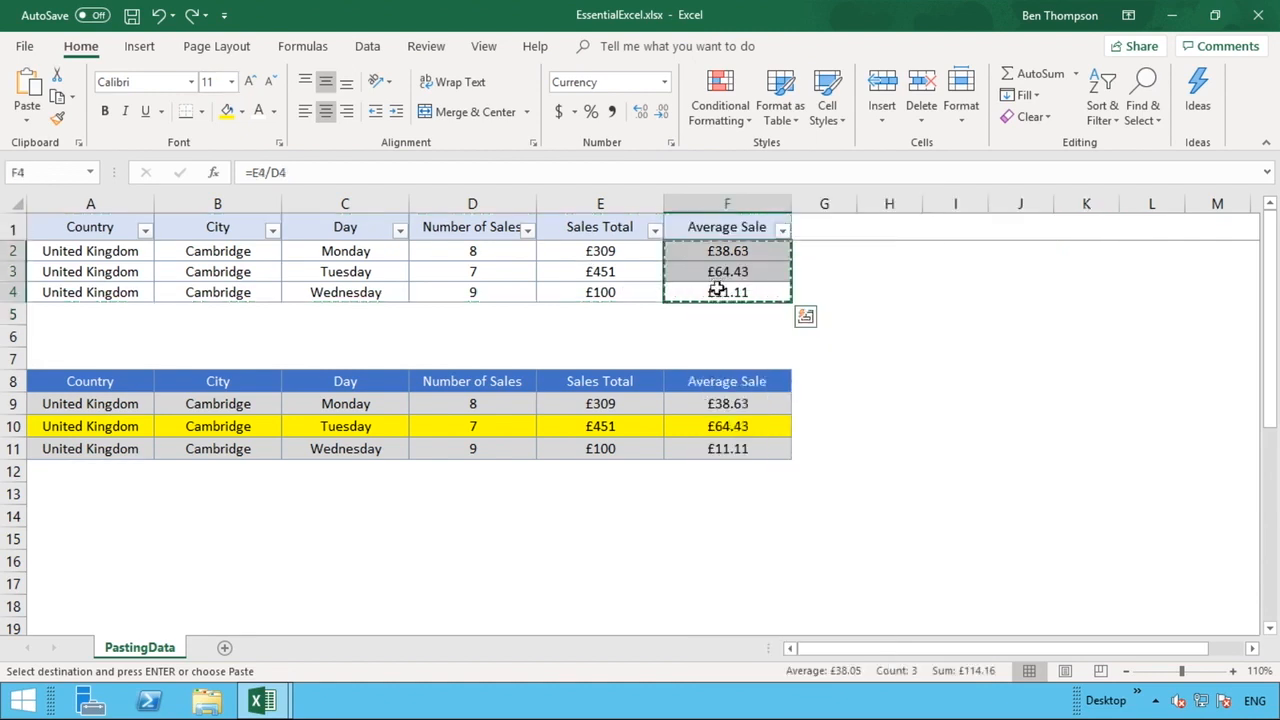
{"action": "left_click", "coordinate": [740, 404]}
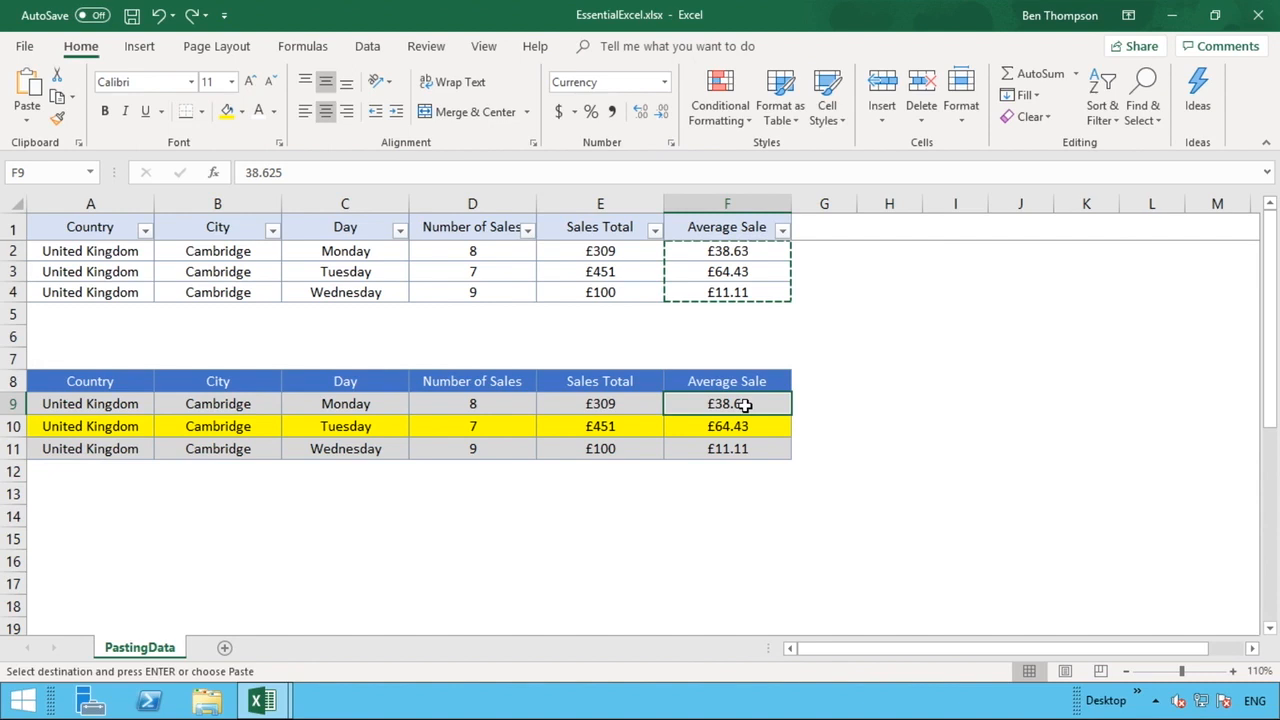
{"action": "left_click_drag", "start_coordinate": [744, 404], "coordinate": [746, 452]}
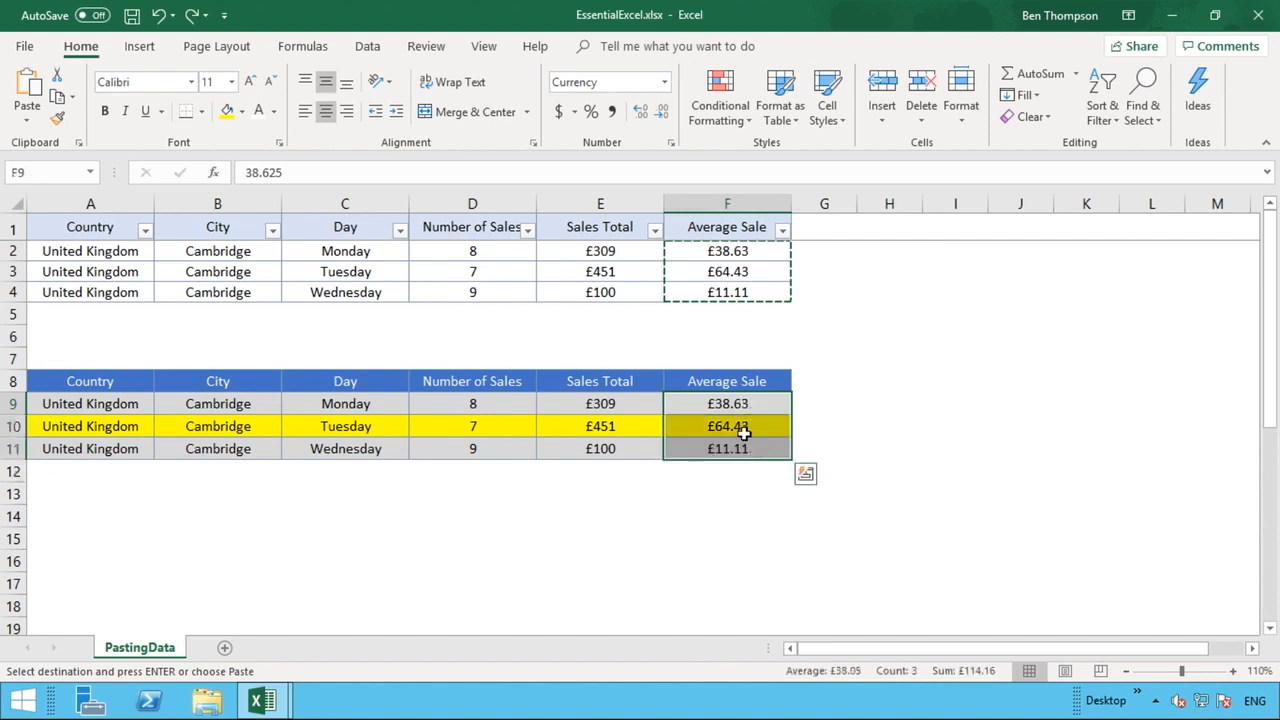
{"action": "right_click", "coordinate": [744, 433]}
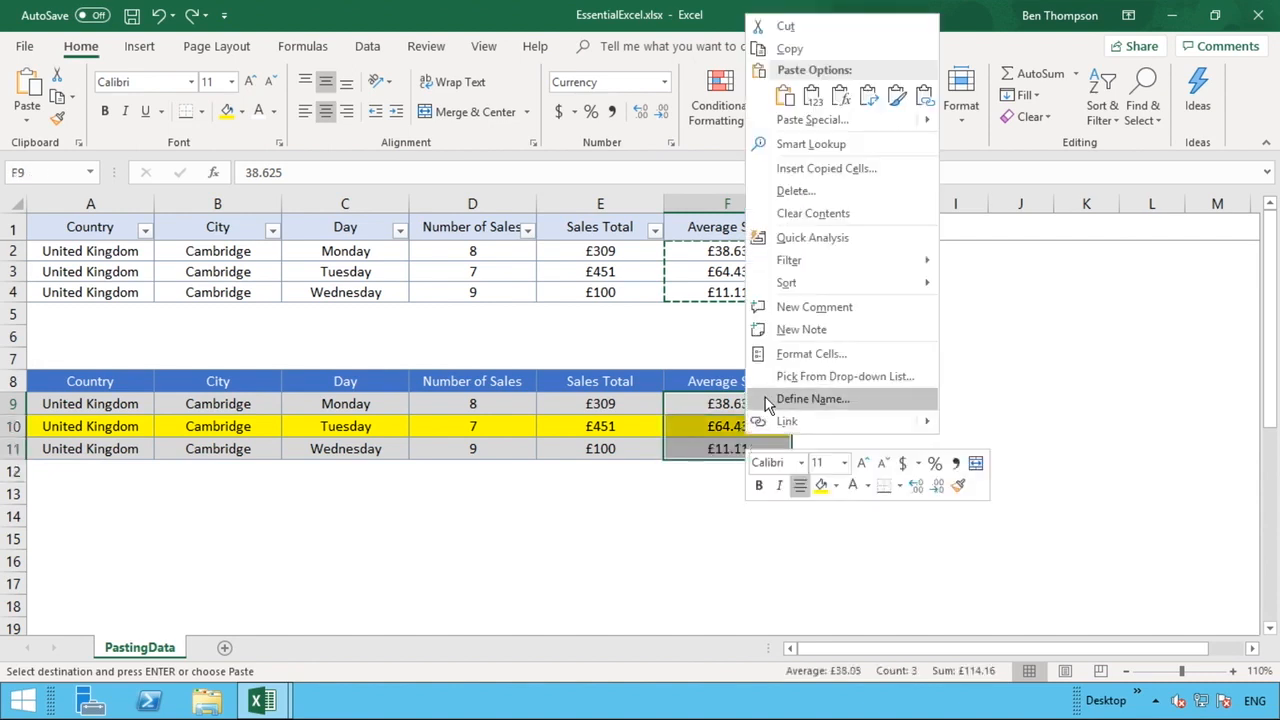
{"action": "left_click", "coordinate": [841, 96]}
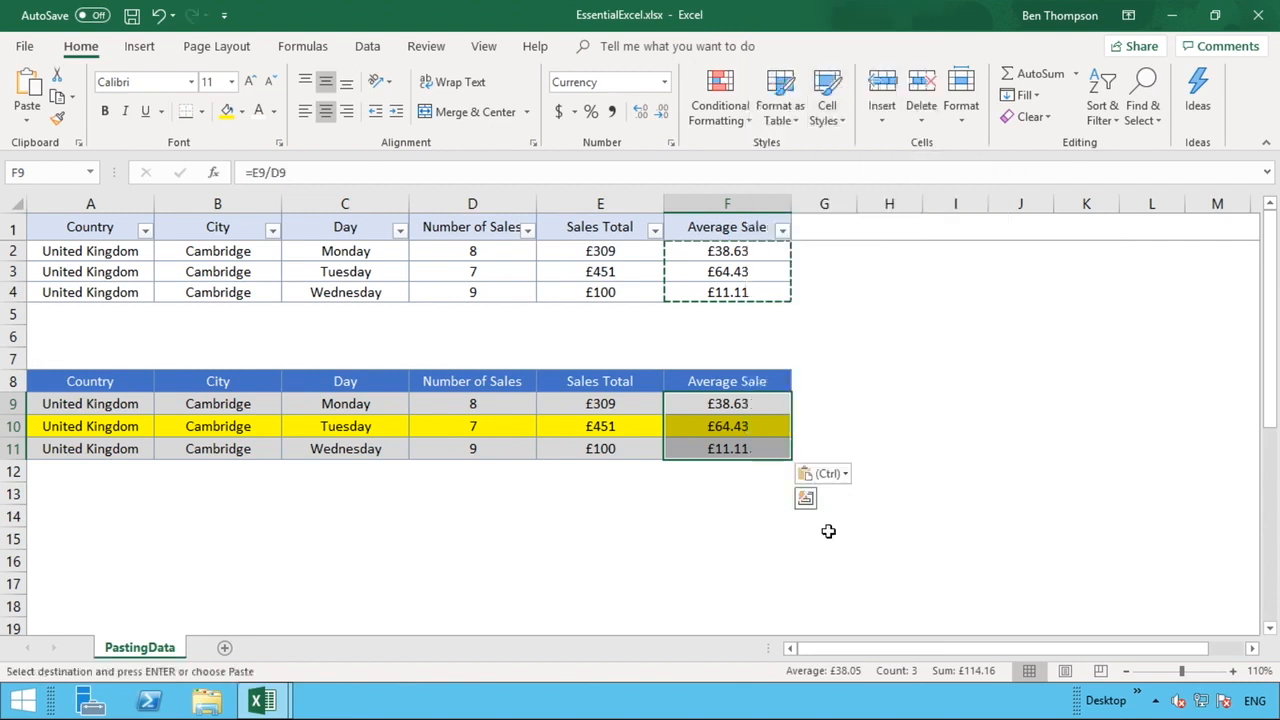
{"action": "left_click", "coordinate": [752, 404]}
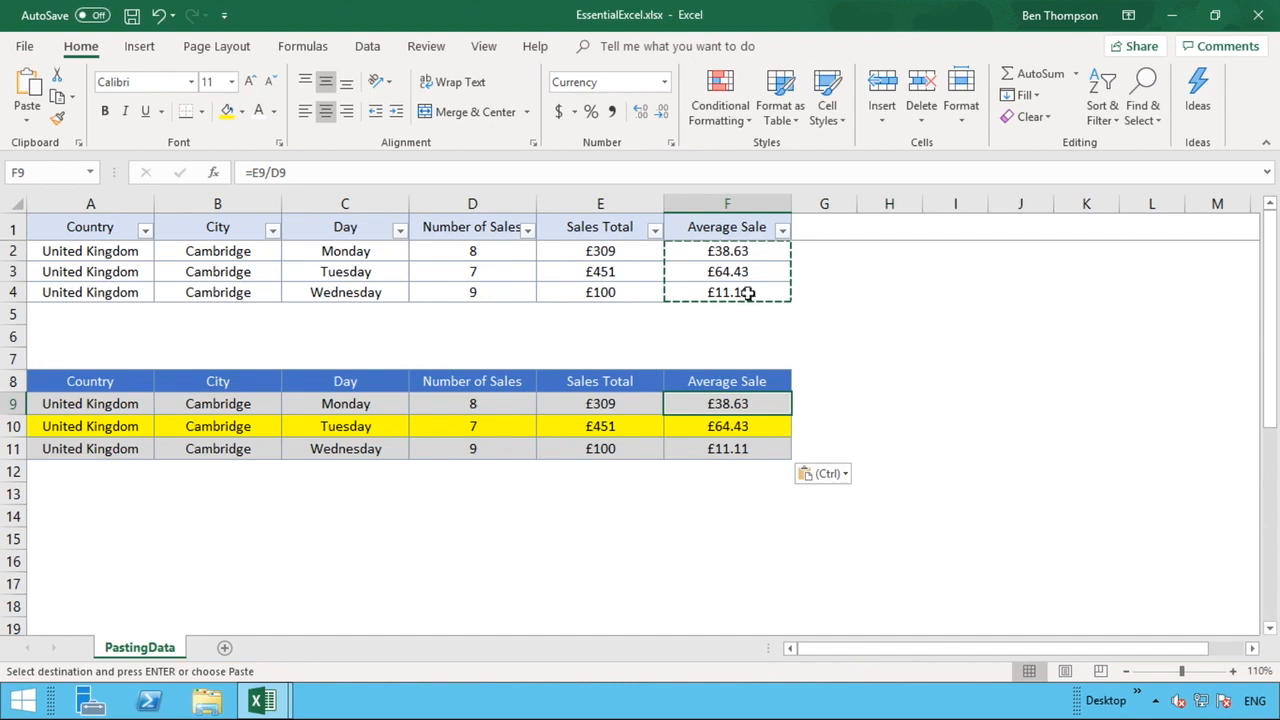
Step: Copy the original table A1:F4 and paste only its formulas into the formatted range starting at A8
{"action": "left_click_drag", "start_coordinate": [737, 251], "coordinate": [731, 292]}
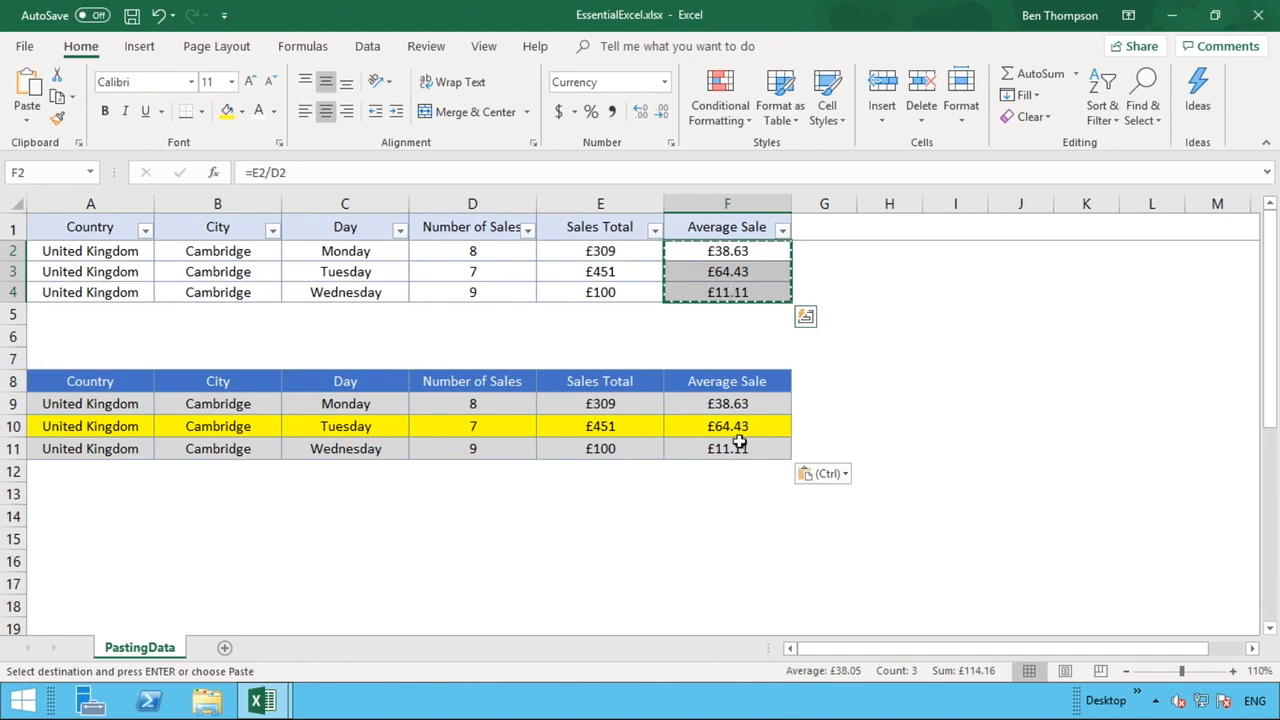
{"action": "left_click_drag", "start_coordinate": [723, 290], "coordinate": [108, 224]}
{"action": "right_click", "coordinate": [108, 224]}
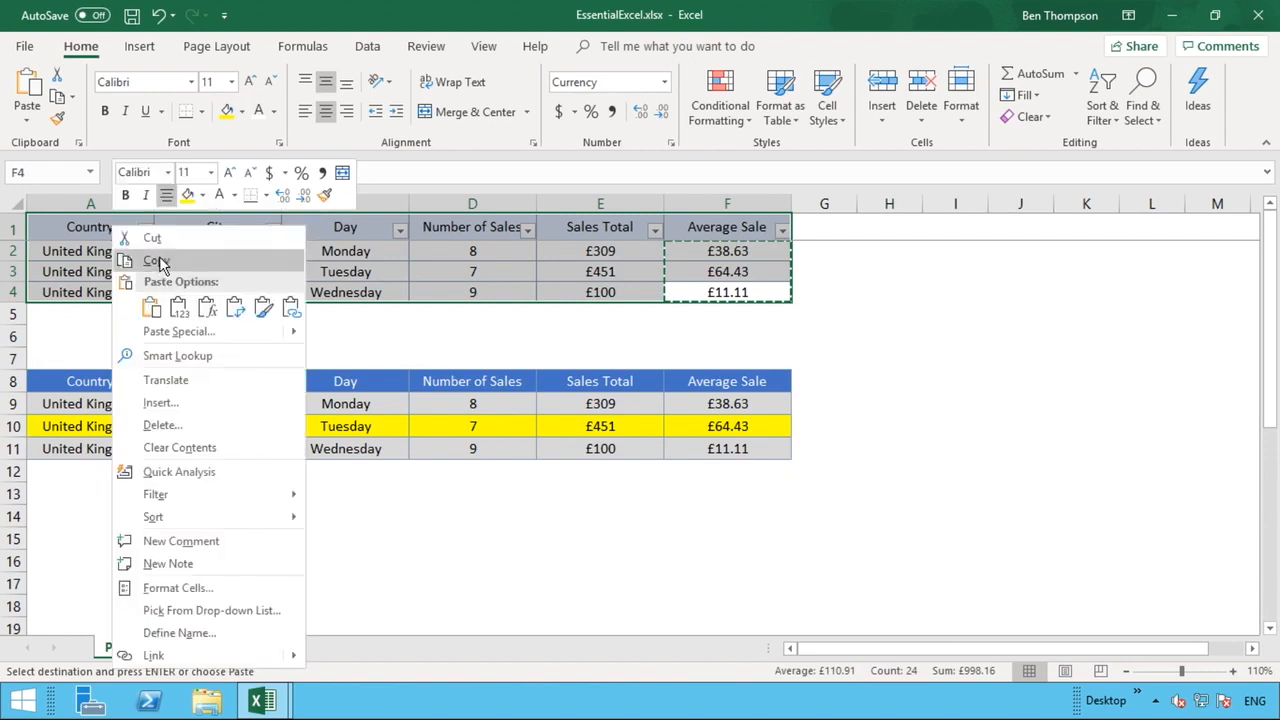
{"action": "left_click", "coordinate": [158, 261]}
{"action": "left_click", "coordinate": [90, 381]}
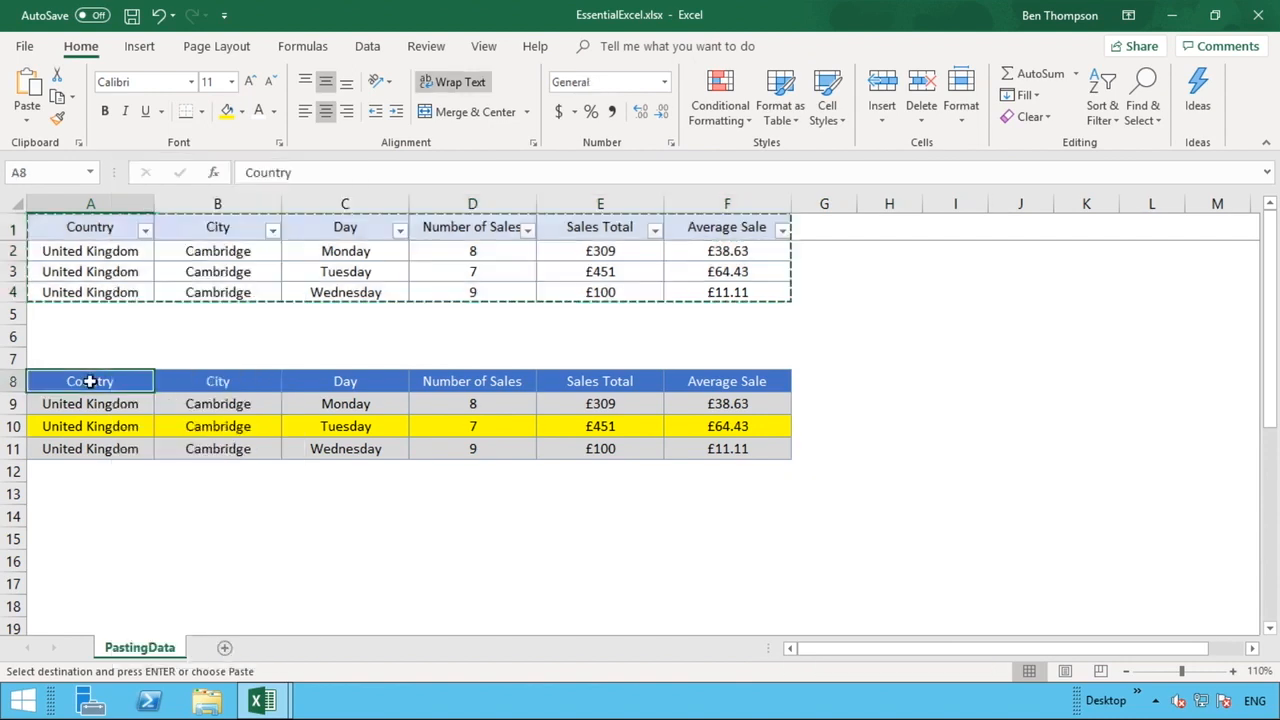
{"action": "right_click", "coordinate": [90, 381]}
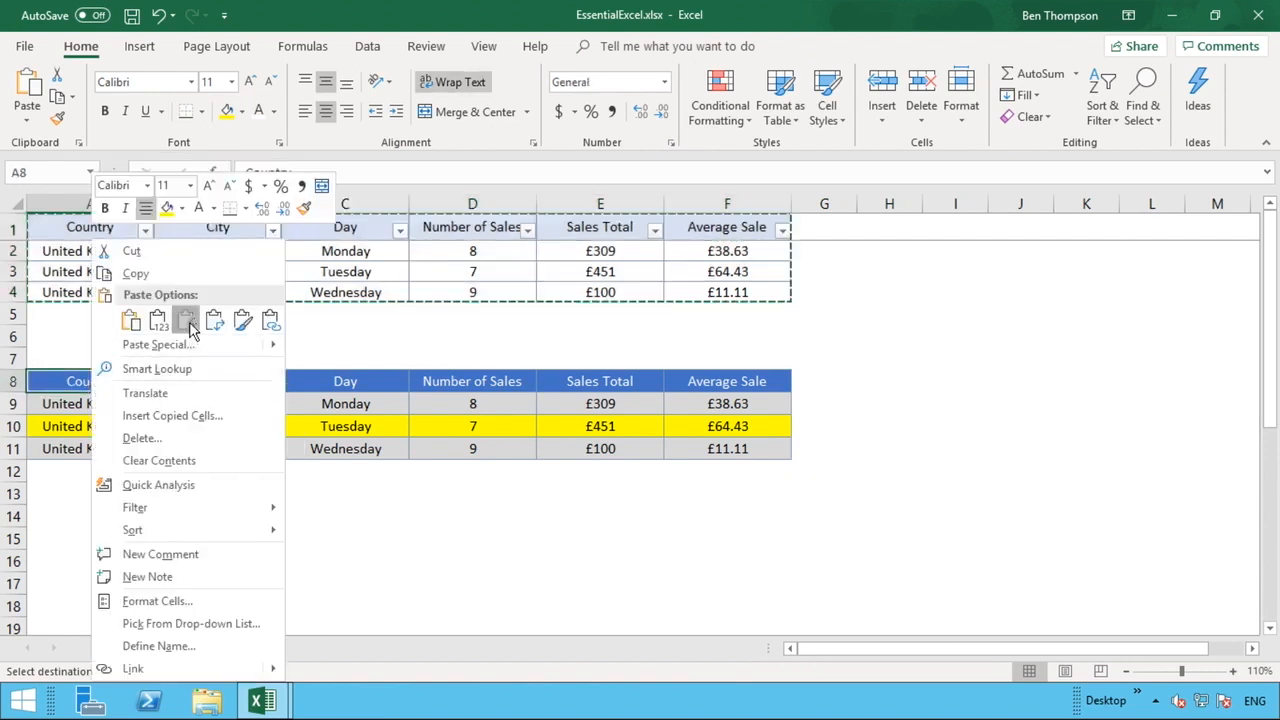
{"action": "left_click", "coordinate": [121, 322]}
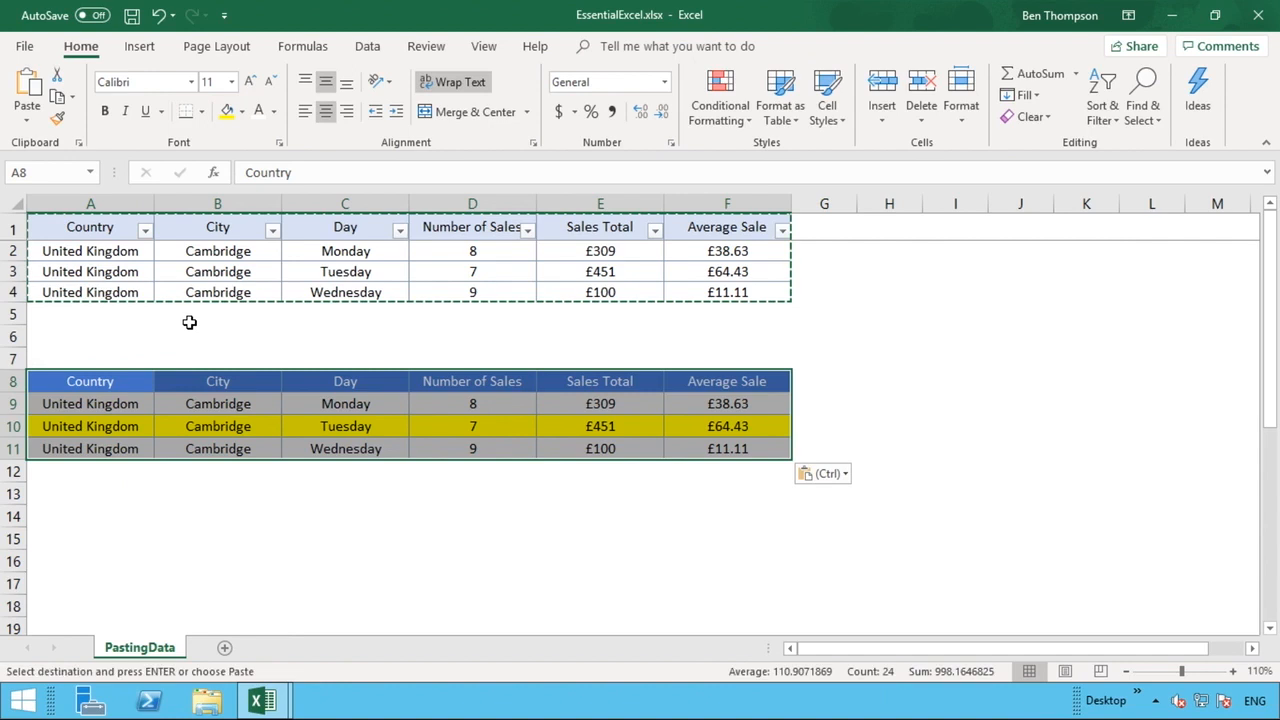
{"action": "left_click", "coordinate": [338, 404]}
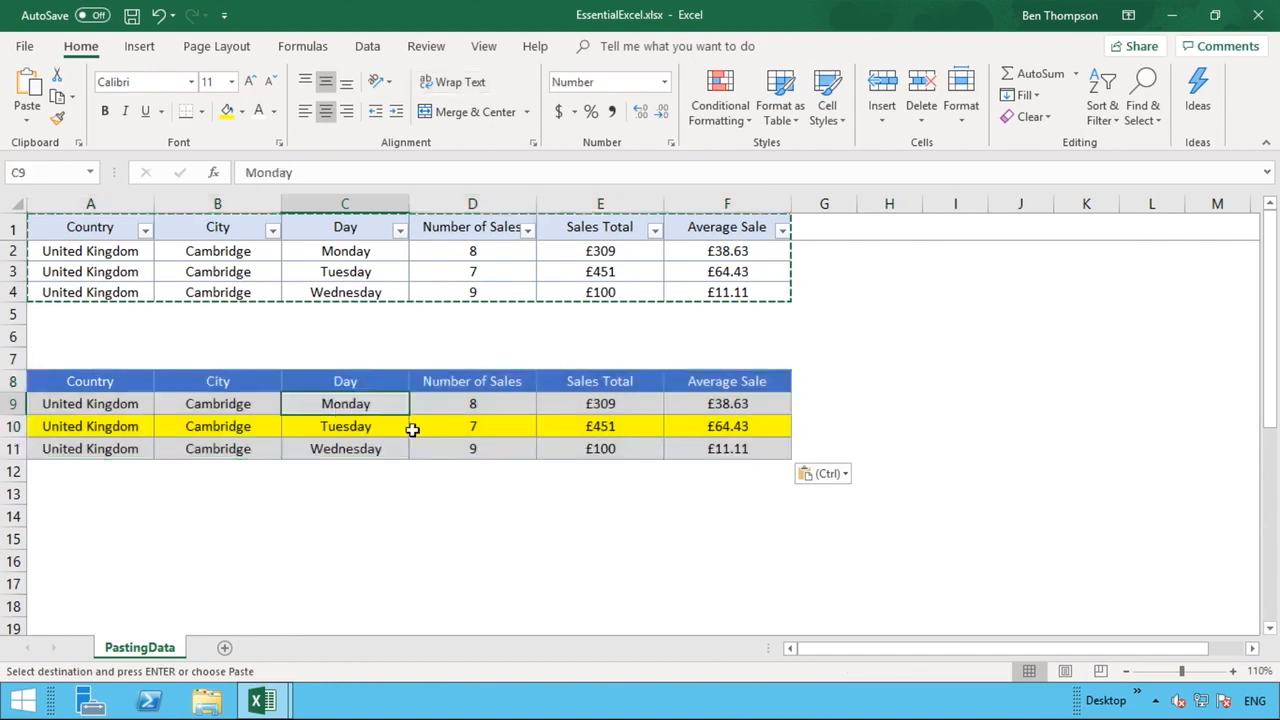
{"action": "left_click", "coordinate": [709, 449]}
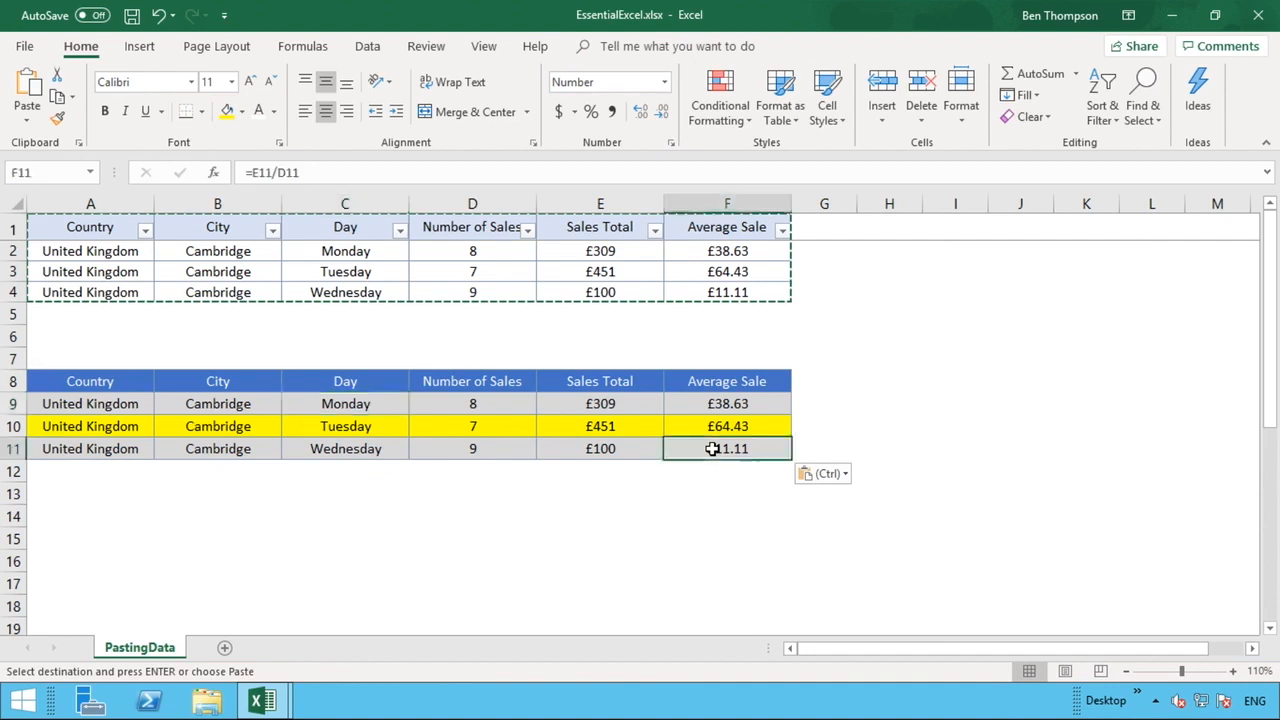
{"action": "left_click_drag", "start_coordinate": [709, 449], "coordinate": [290, 413]}
{"action": "left_click", "coordinate": [865, 376]}
{"action": "key", "text": "Escape"}
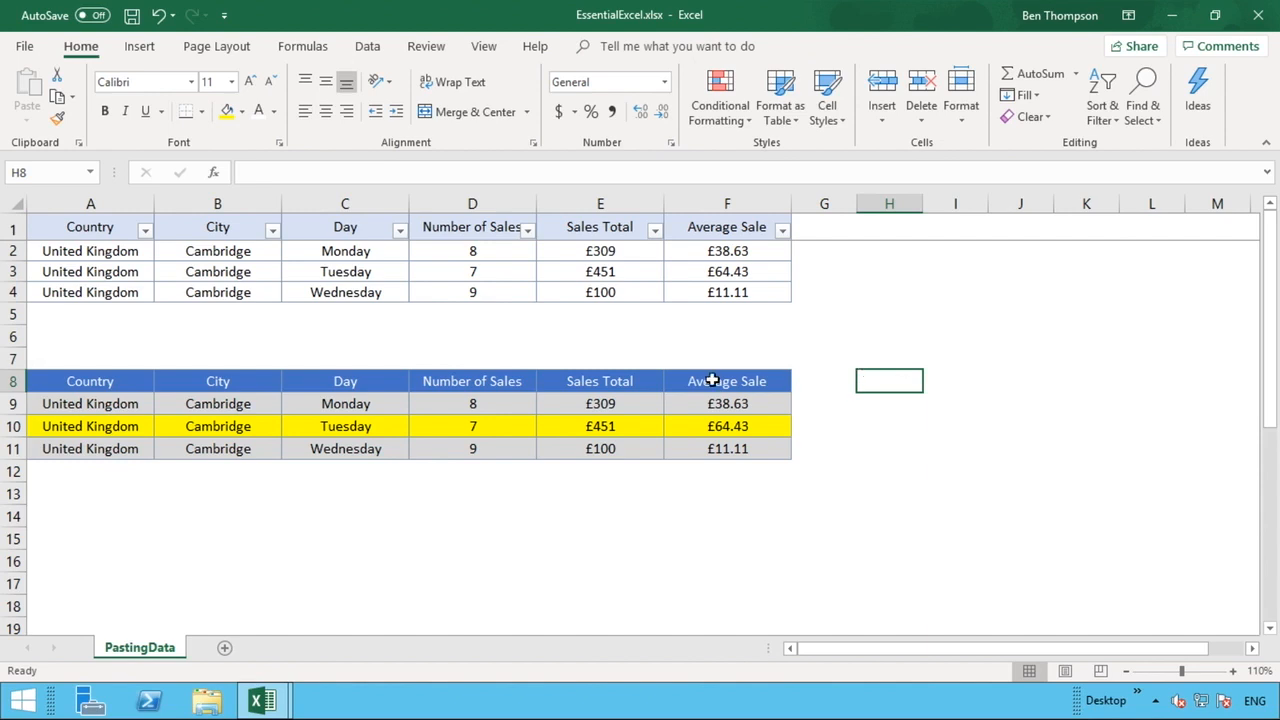
Step: Enter 1 in the original table's Sales Total cell E4 and 2 in cell E2
{"action": "left_click", "coordinate": [683, 229]}
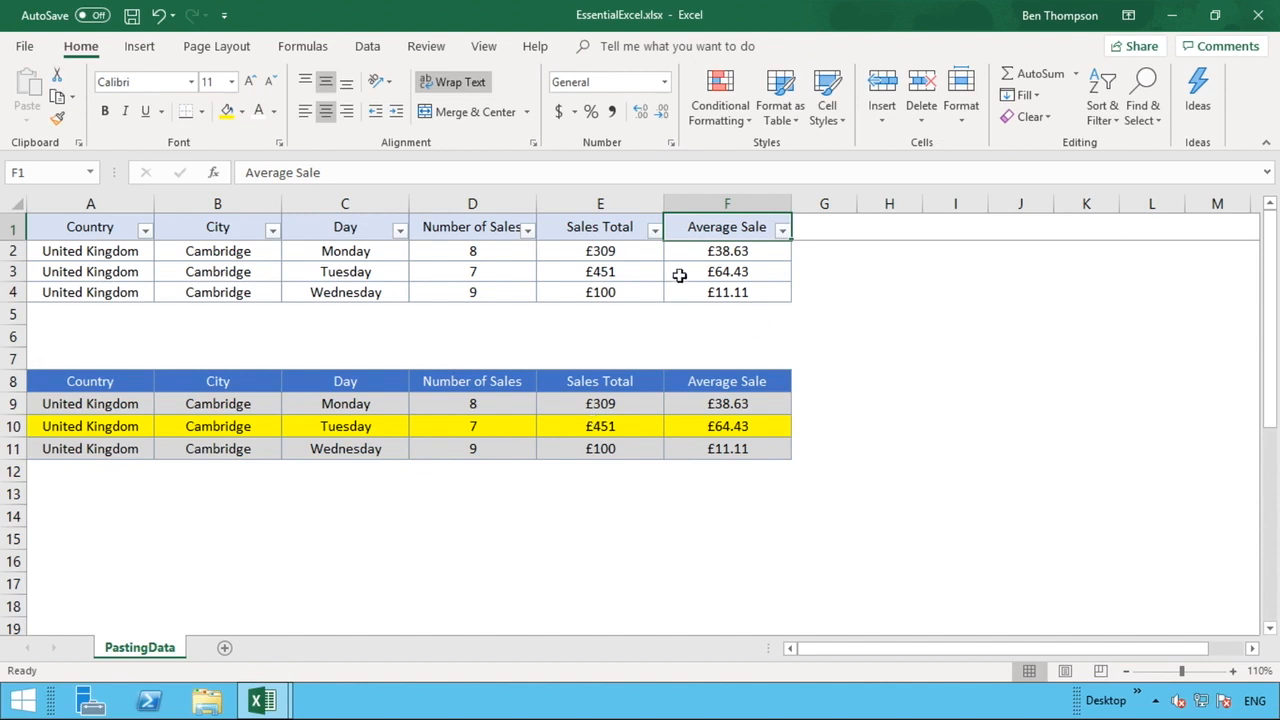
{"action": "left_click", "coordinate": [613, 229]}
{"action": "left_click", "coordinate": [603, 292]}
{"action": "left_click", "coordinate": [606, 251], "text": "shift"}
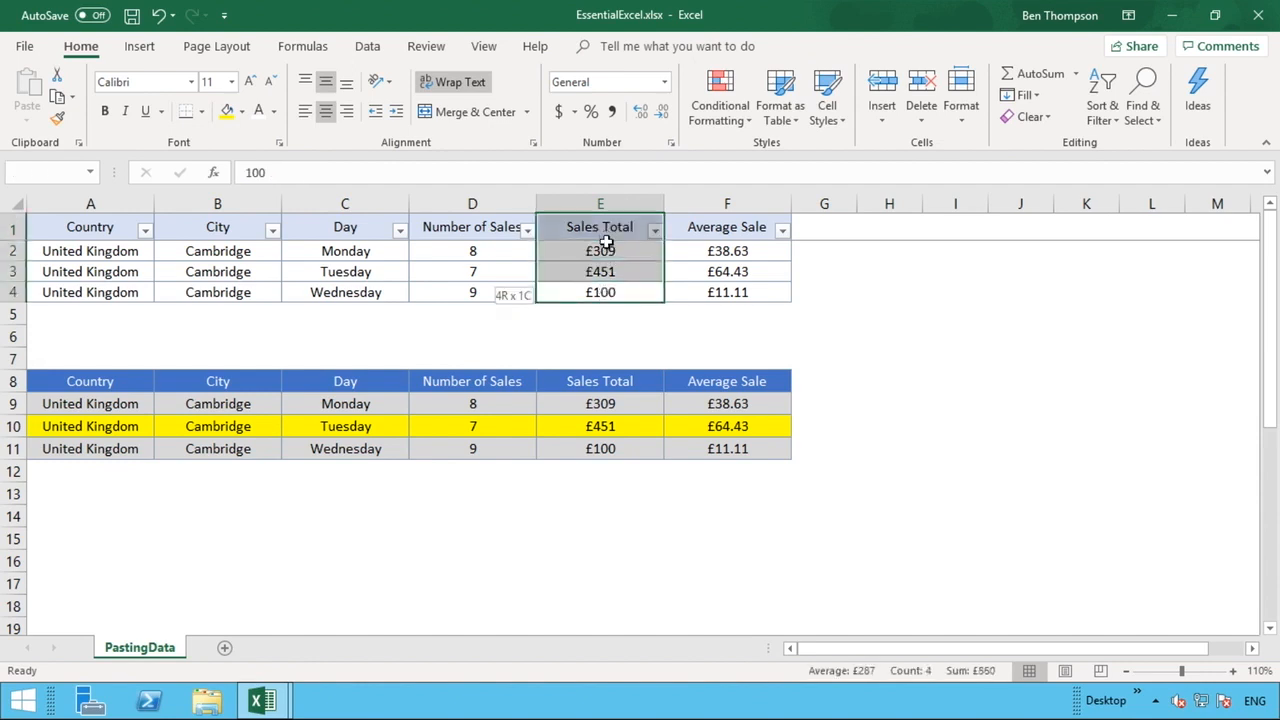
{"action": "type", "text": "1"}
{"action": "key", "text": "Return"}
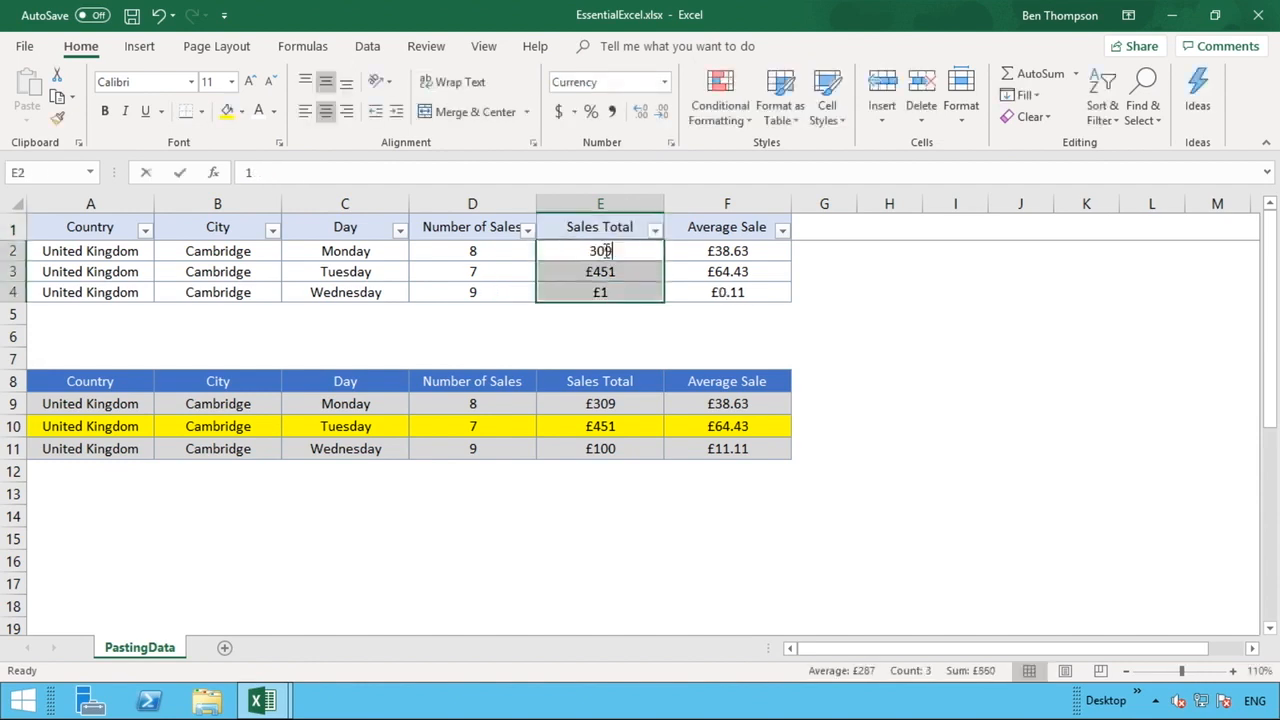
{"action": "type", "text": "2"}
{"action": "key", "text": "Return"}
Step: Set the original table's Sales Total cells E2, E3 and E4 to 1, 2 and 3
{"action": "left_click", "coordinate": [603, 251]}
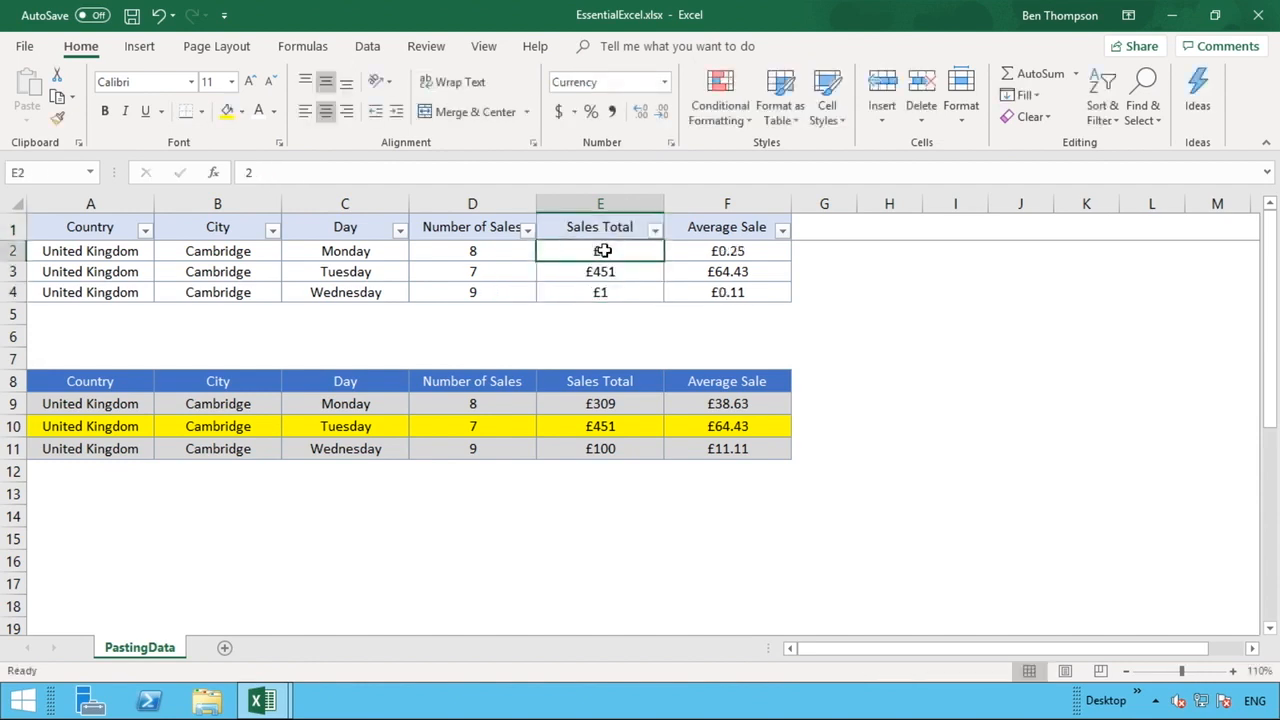
{"action": "type", "text": "1"}
{"action": "key", "text": "Return"}
{"action": "type", "text": "2"}
{"action": "key", "text": "Return"}
{"action": "type", "text": "3"}
{"action": "key", "text": "Return"}
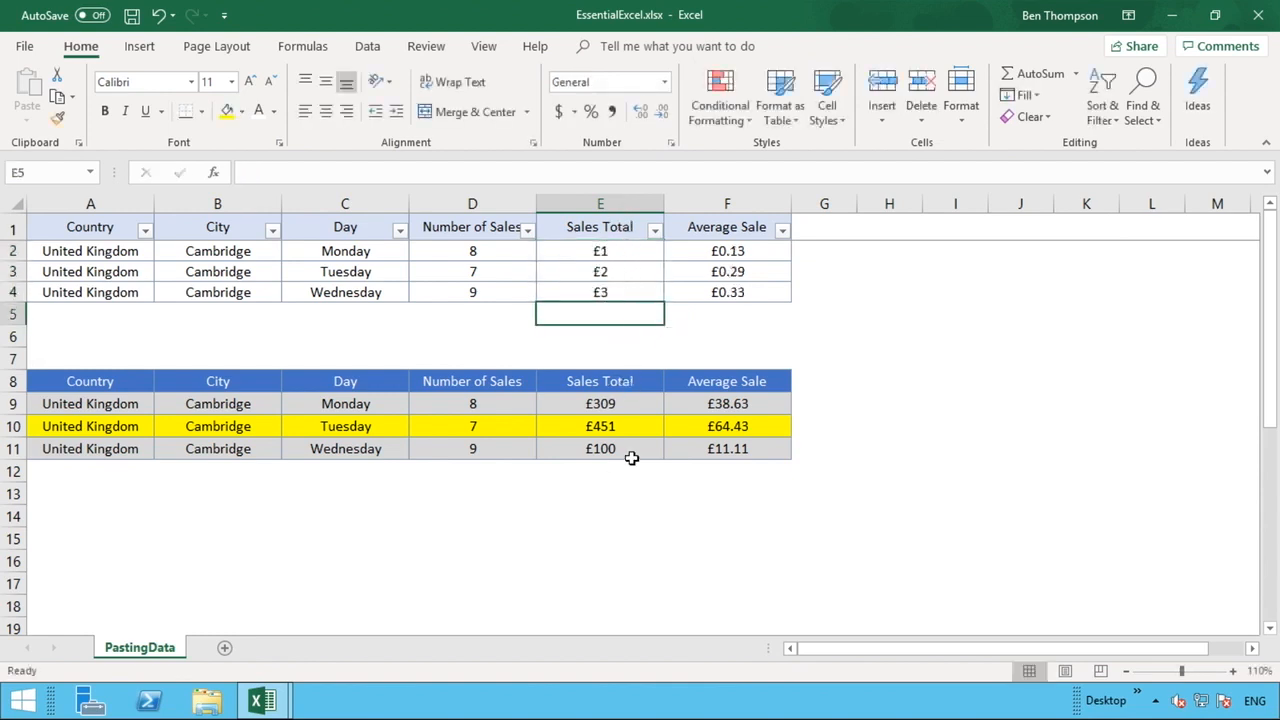
Step: Copy the original Sales Total column E1:E4 and paste only its formatting onto E8:E11
{"action": "left_click", "coordinate": [612, 226]}
{"action": "left_click_drag", "start_coordinate": [612, 272], "coordinate": [612, 292]}
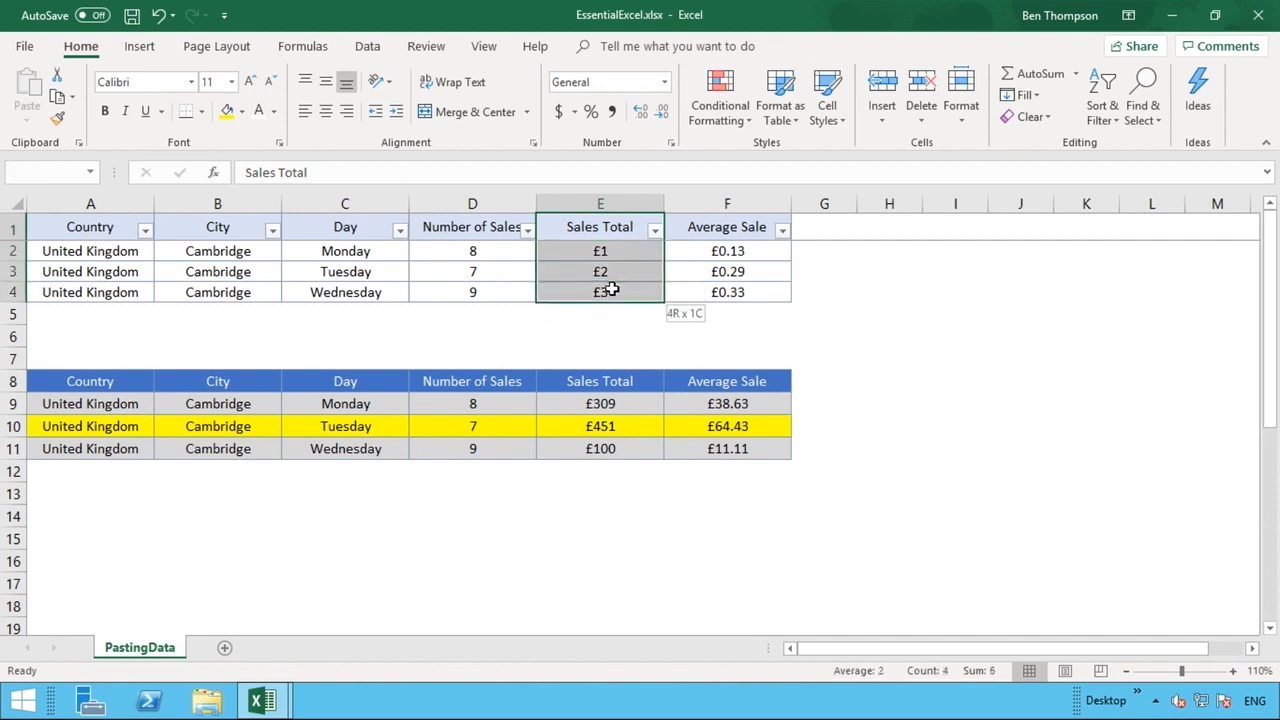
{"action": "right_click", "coordinate": [614, 293]}
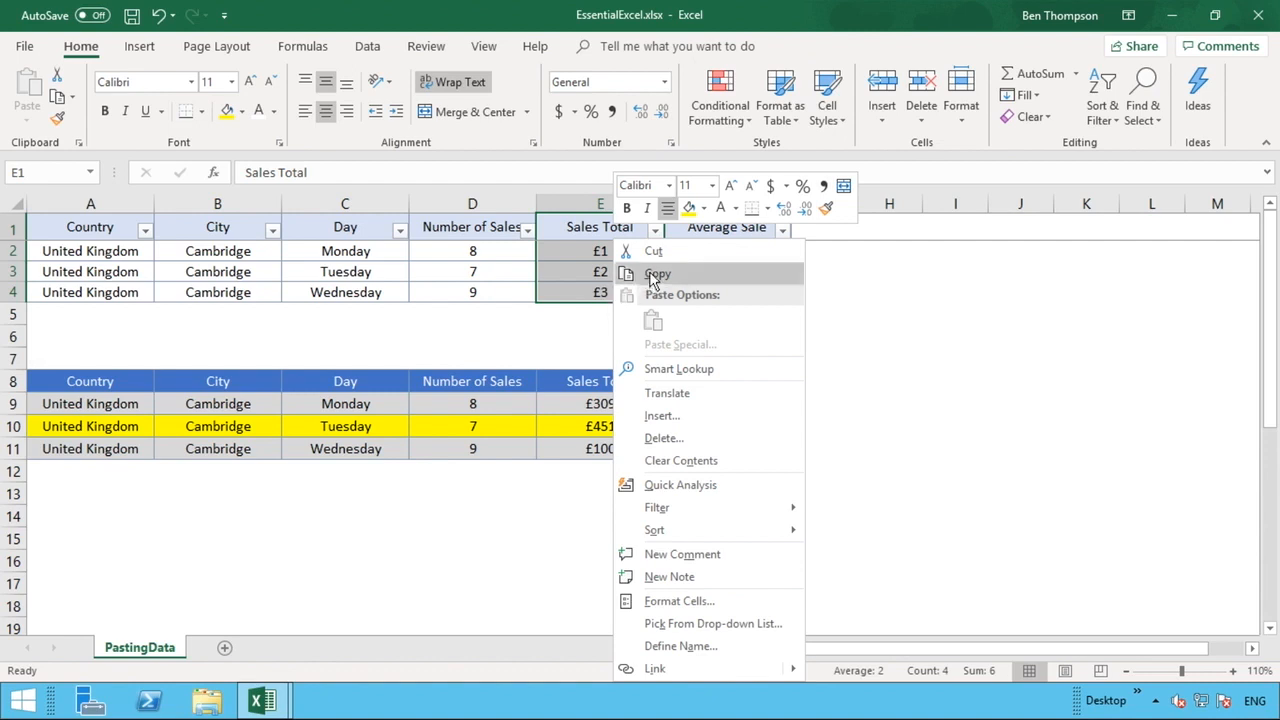
{"action": "left_click", "coordinate": [679, 274]}
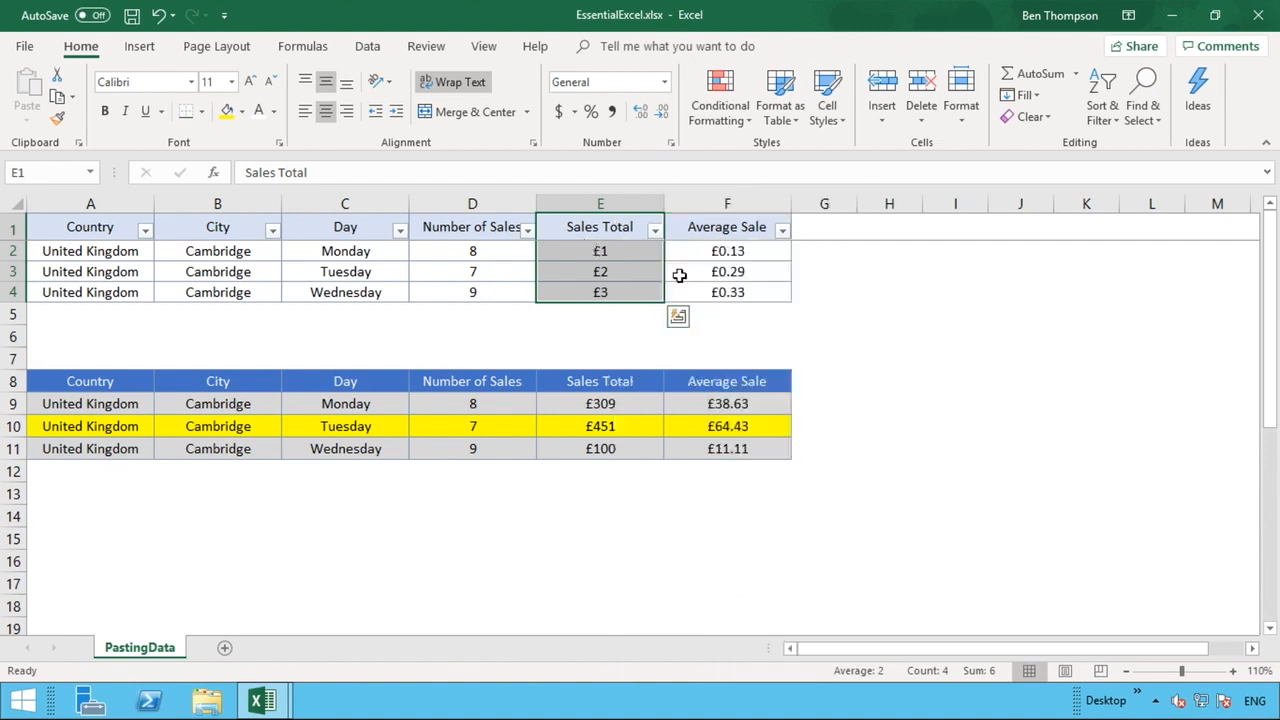
{"action": "right_click", "coordinate": [604, 385]}
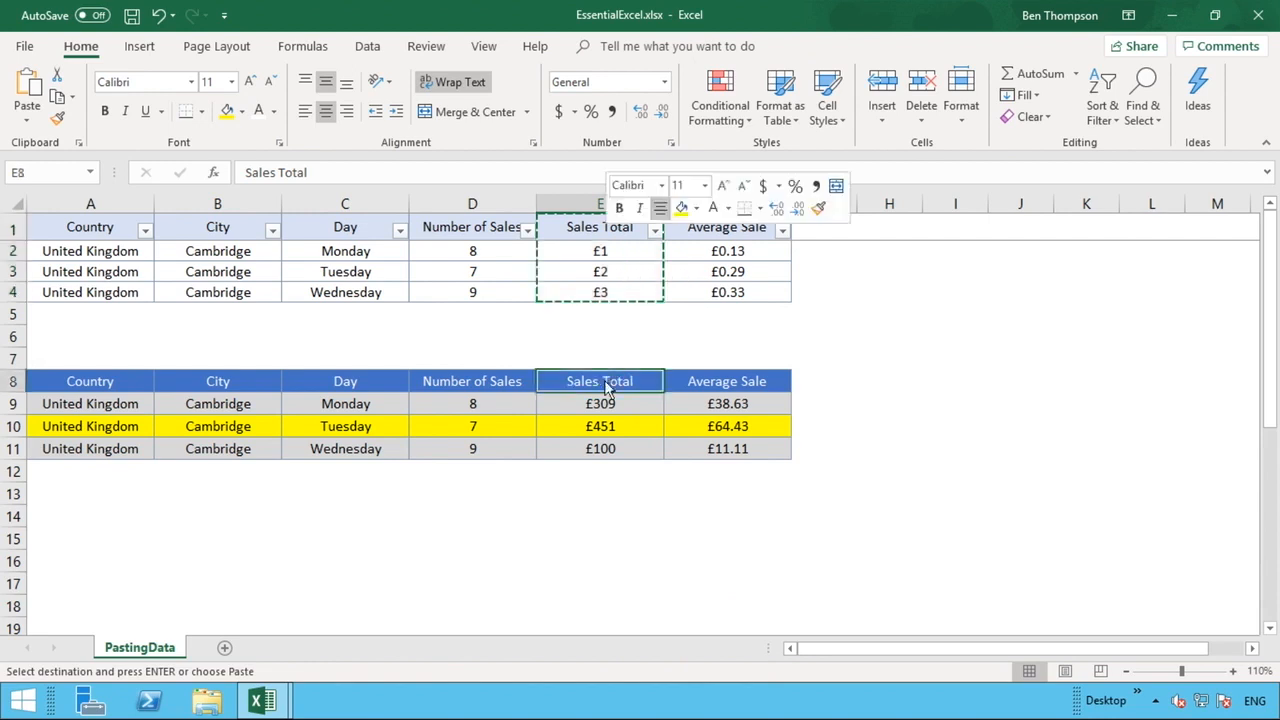
{"action": "left_click_drag", "start_coordinate": [592, 384], "coordinate": [583, 449]}
{"action": "right_click", "coordinate": [583, 449]}
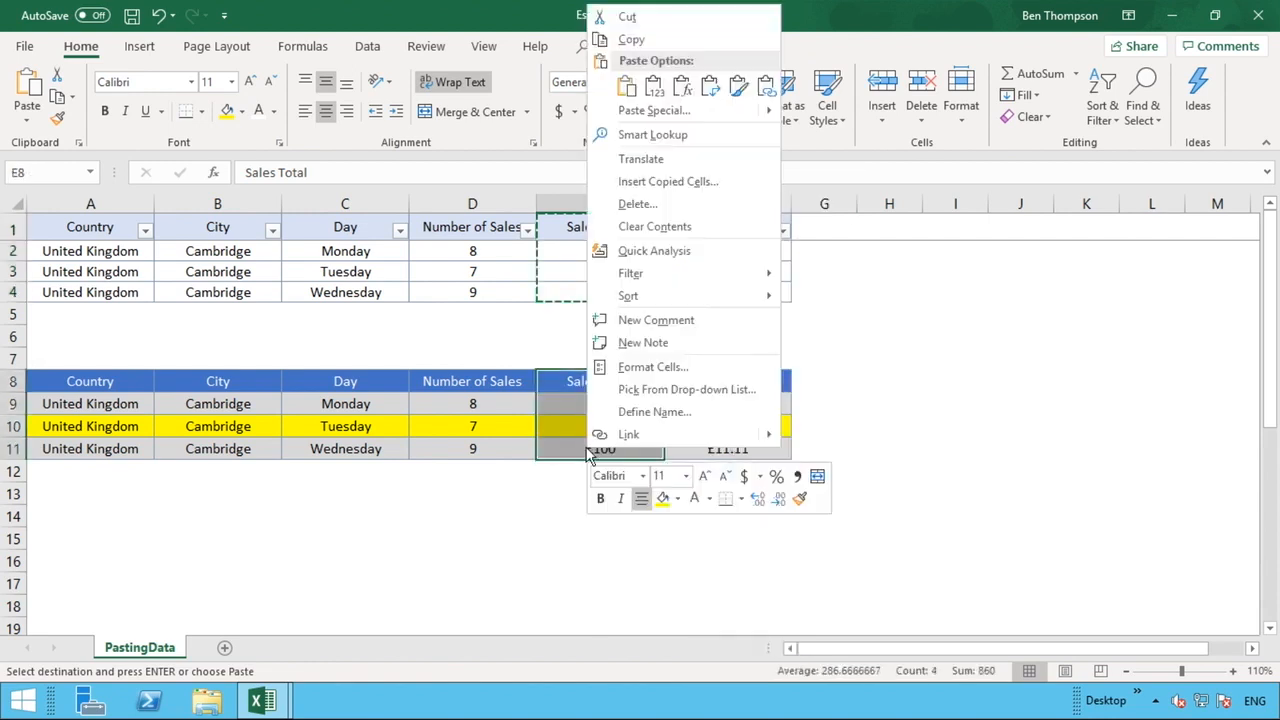
{"action": "left_click", "coordinate": [739, 92]}
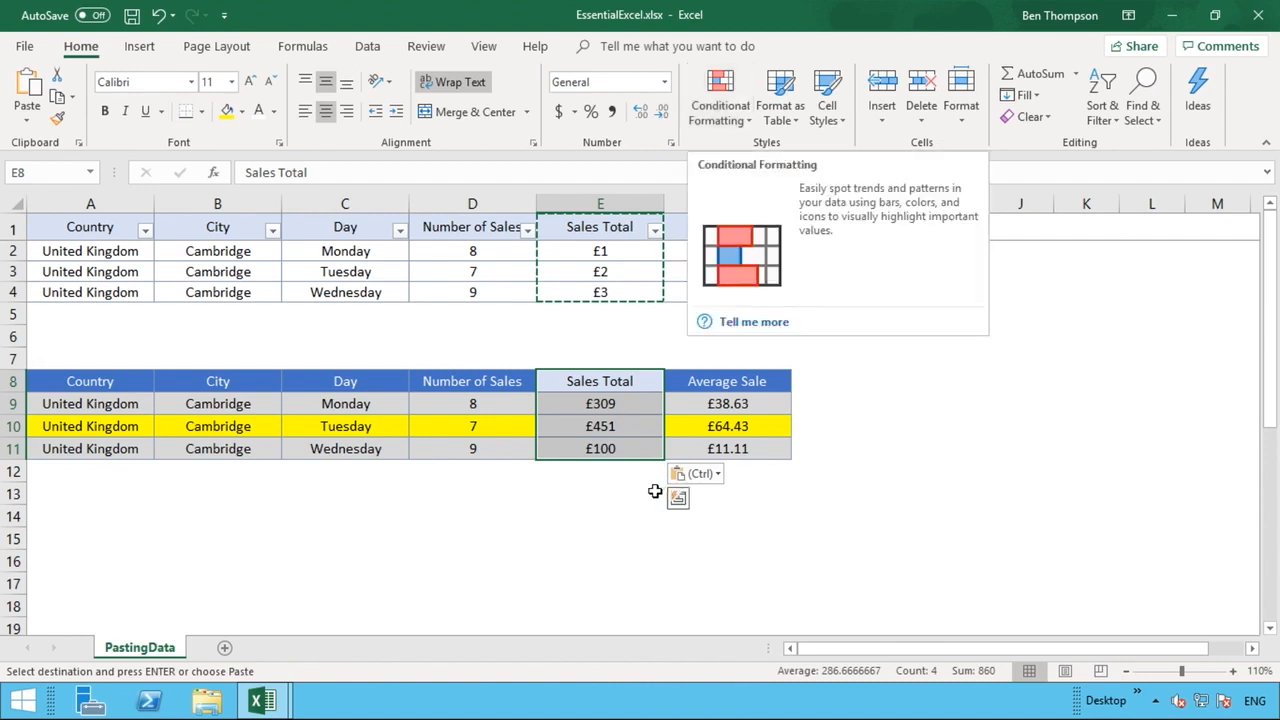
{"action": "left_click", "coordinate": [654, 491]}
{"action": "left_click", "coordinate": [627, 448]}
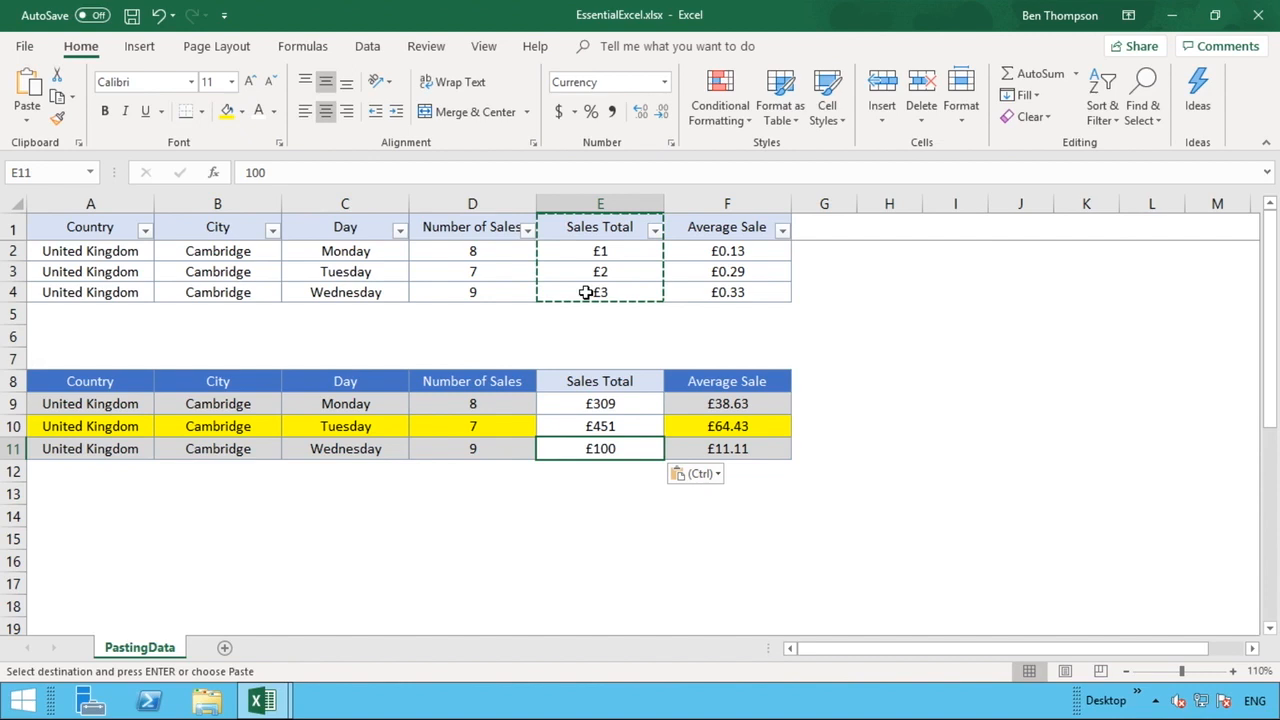
Step: Apply the formatting of the original Number of Sales column D1:D4 to D8:D11 with Format Painter
{"action": "left_click_drag", "start_coordinate": [586, 292], "coordinate": [583, 226]}
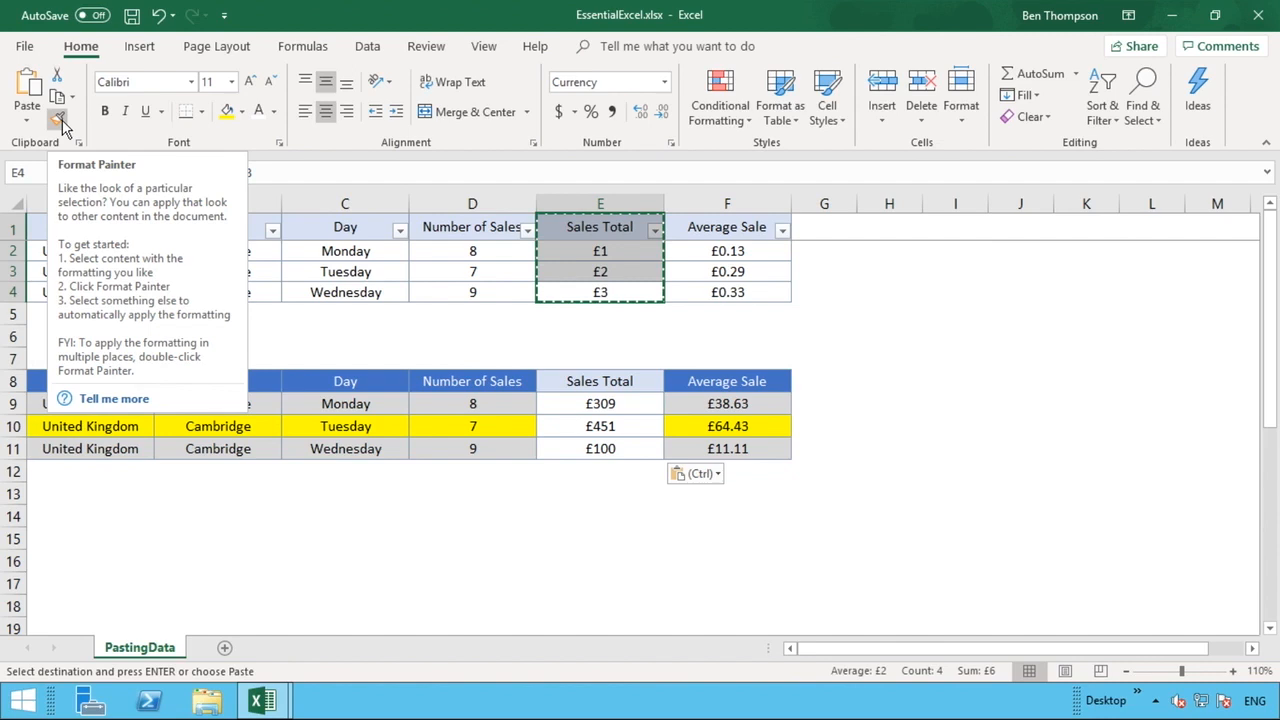
{"action": "left_click_drag", "start_coordinate": [594, 229], "coordinate": [592, 300]}
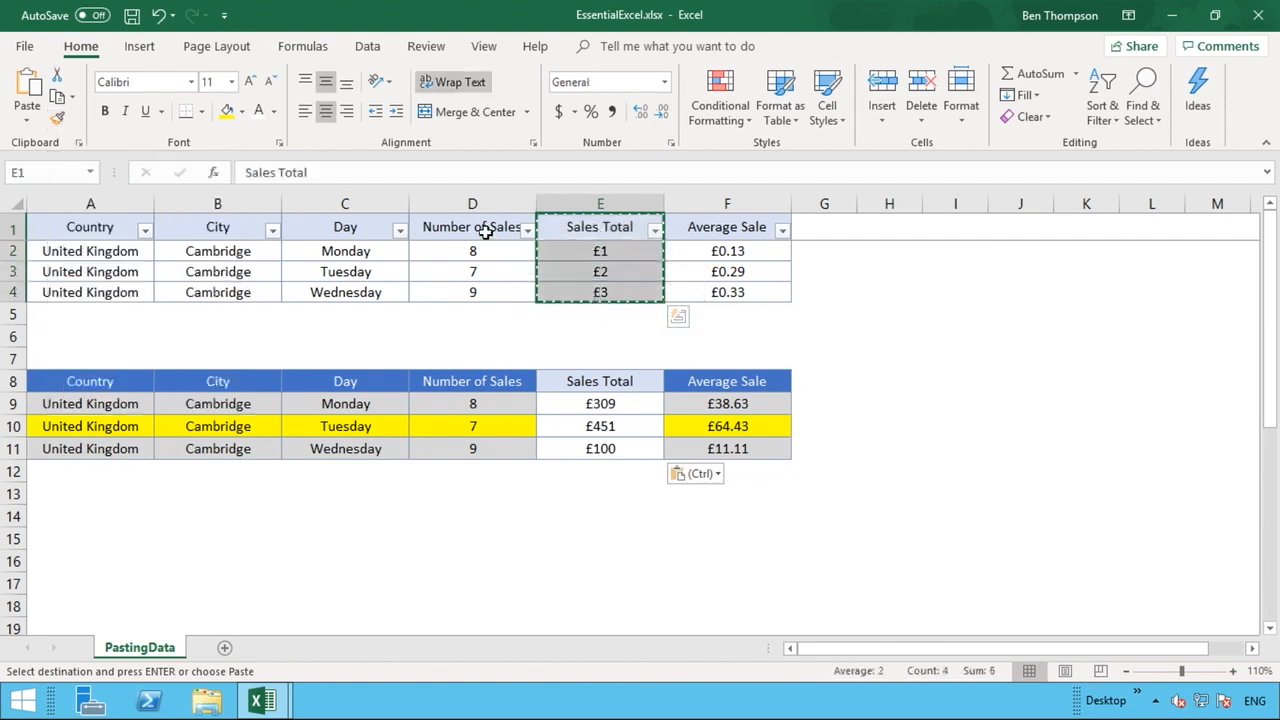
{"action": "left_click_drag", "start_coordinate": [489, 229], "coordinate": [477, 292]}
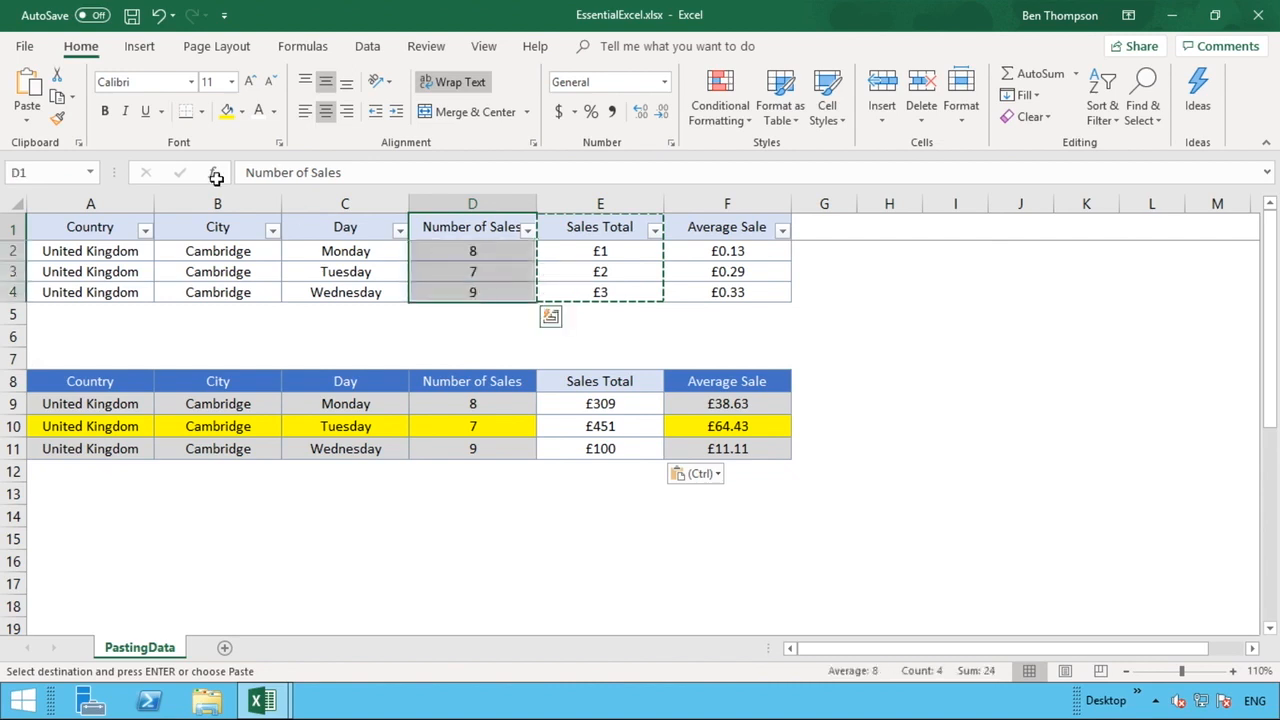
{"action": "left_click", "coordinate": [57, 118]}
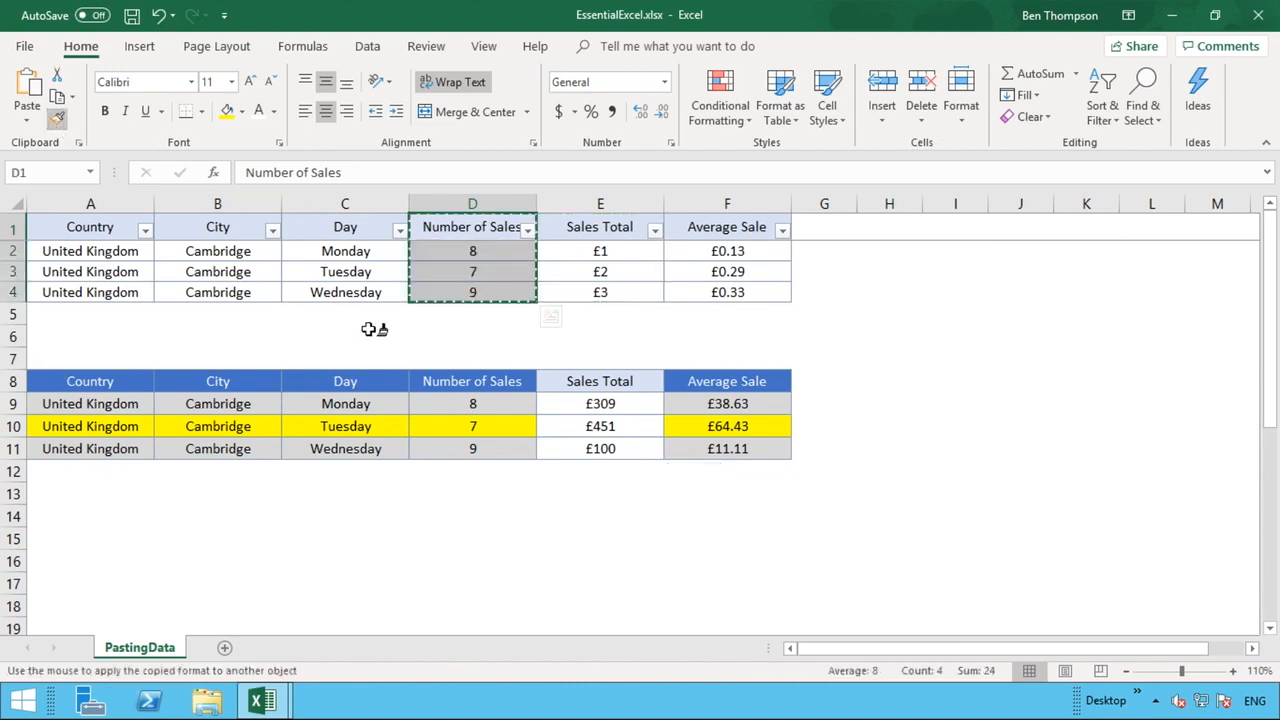
{"action": "left_click_drag", "start_coordinate": [483, 382], "coordinate": [477, 450]}
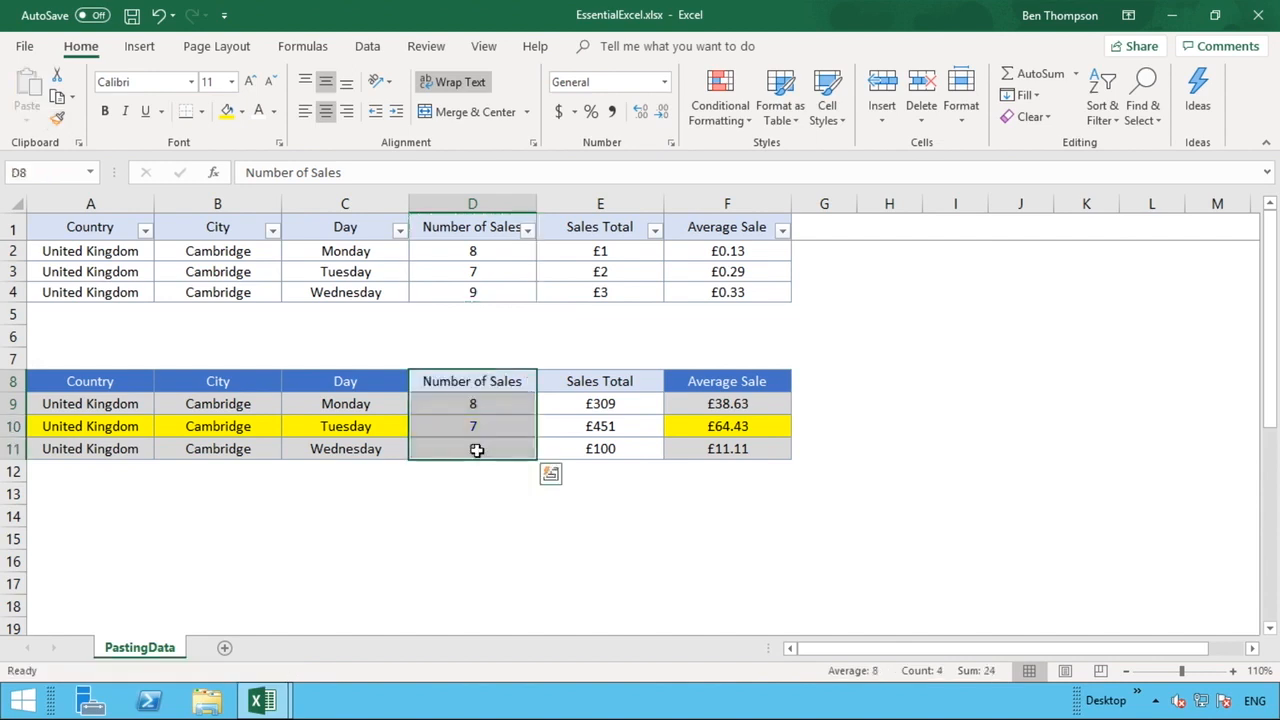
{"action": "left_click", "coordinate": [653, 535]}
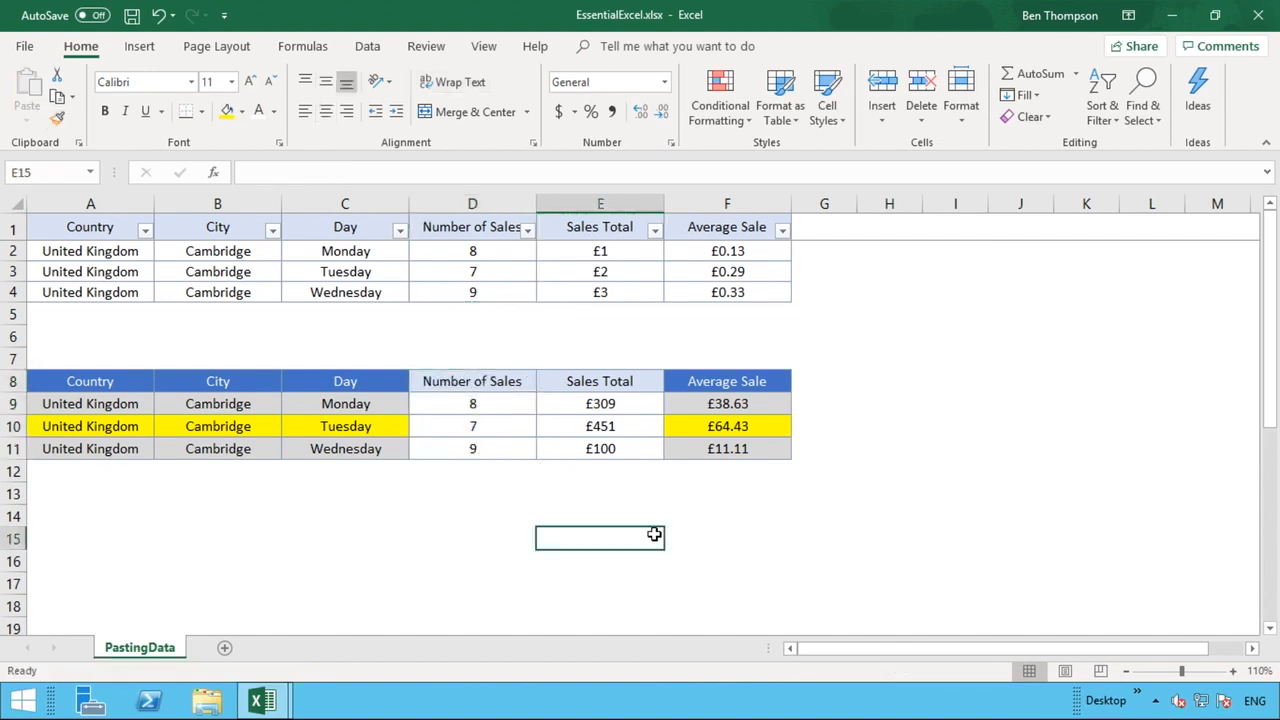
{"action": "left_click", "coordinate": [612, 389]}
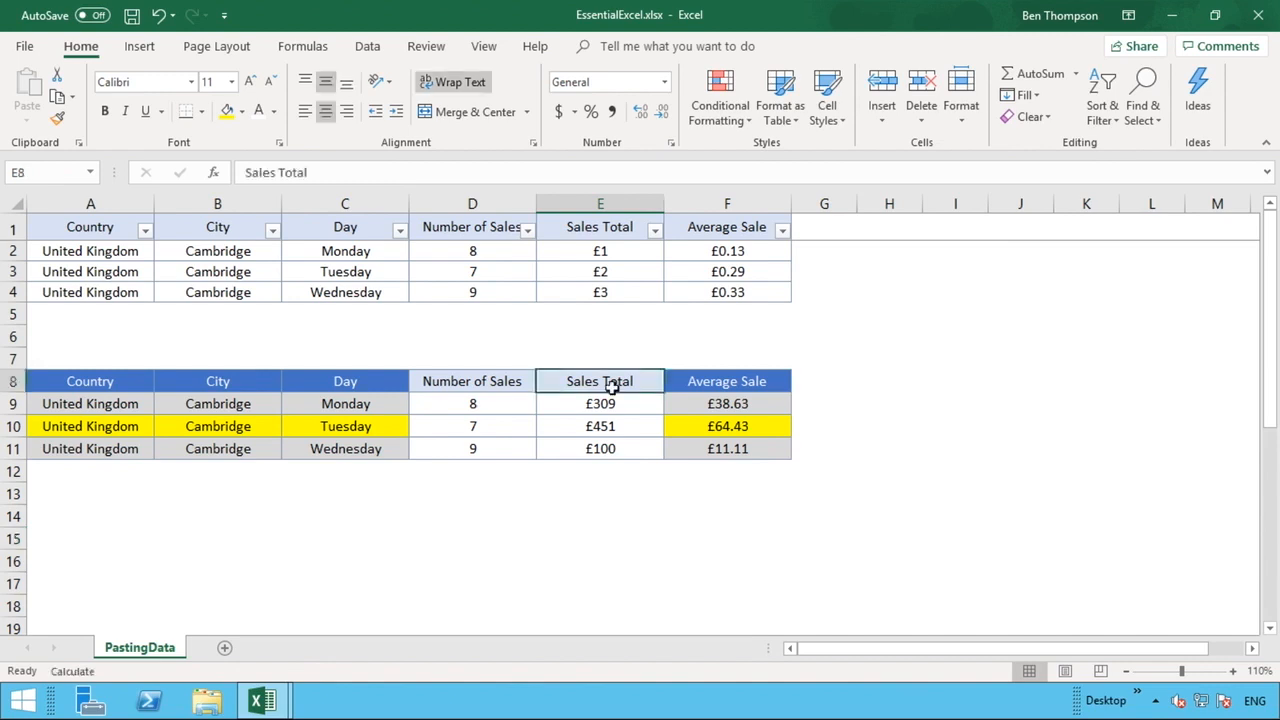